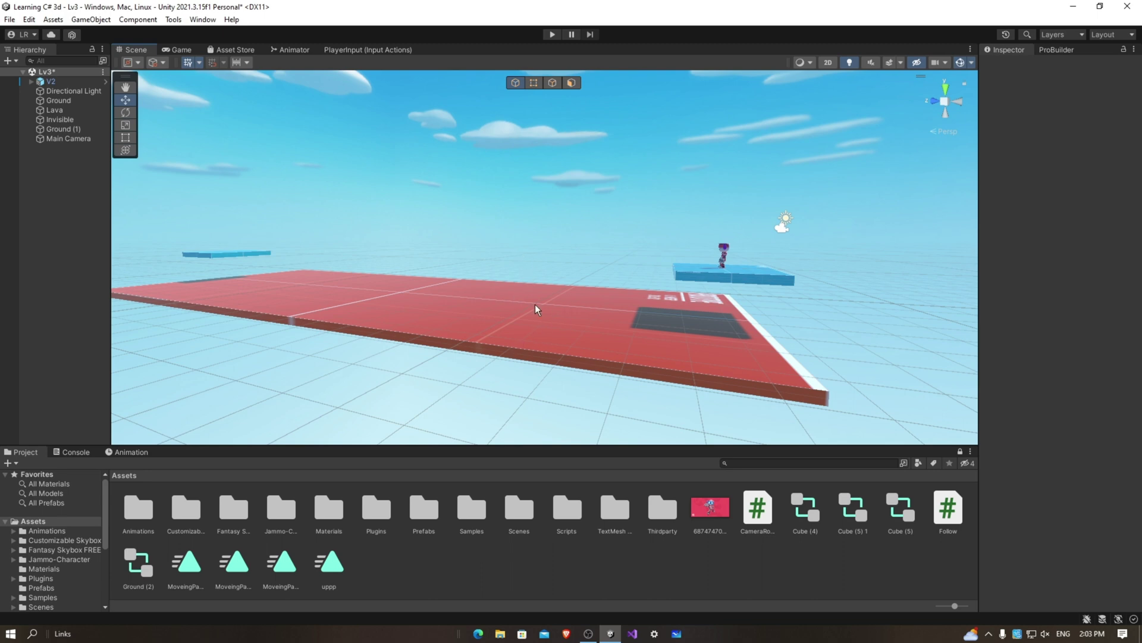
Step: Duplicate the blue platform and move the copy lower and further over the red ground
scroll(70, 541, "down", 2)
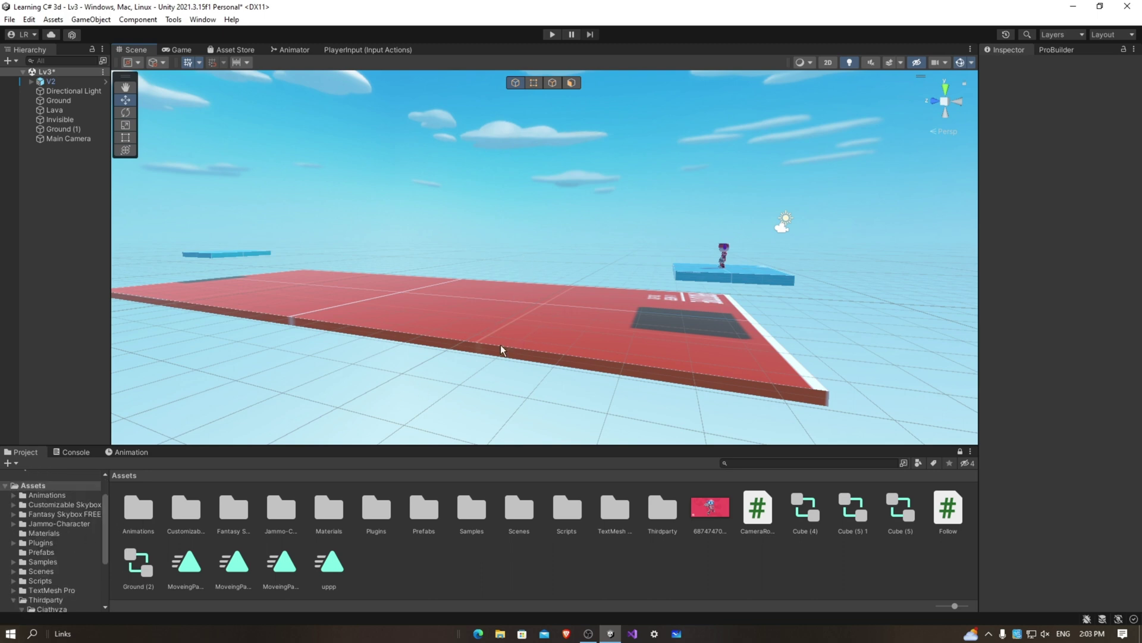
left_click(693, 274)
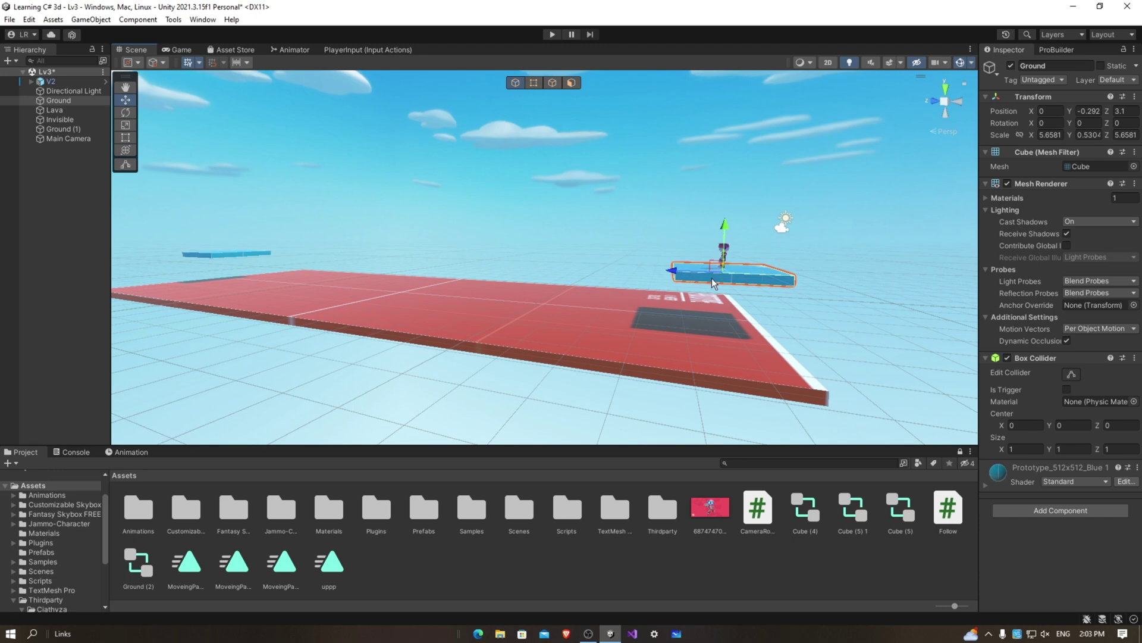
key("ctrl+d")
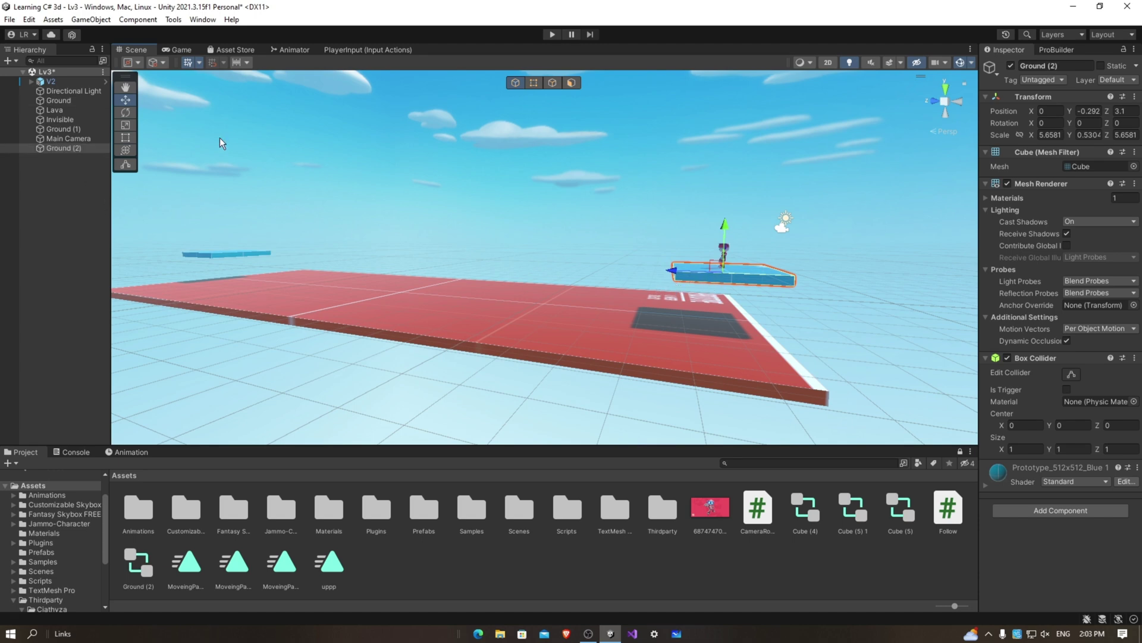
left_click_drag(715, 269, 623, 280)
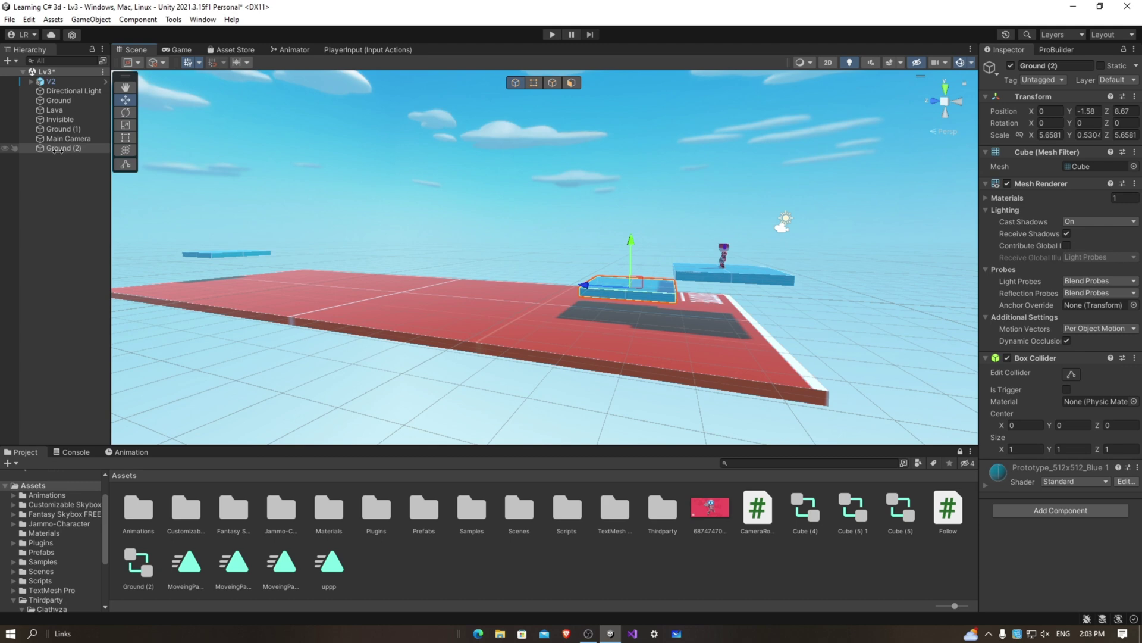
Step: Rename the copied platform to 'Moveing Platform' in the Hierarchy
left_click(77, 148)
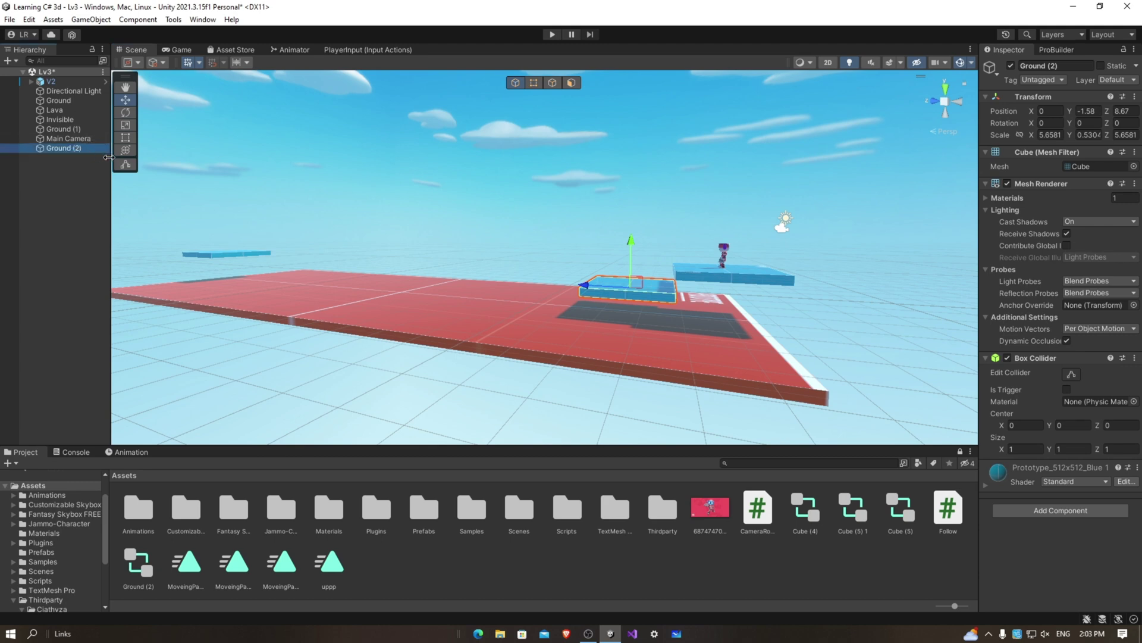
type("M")
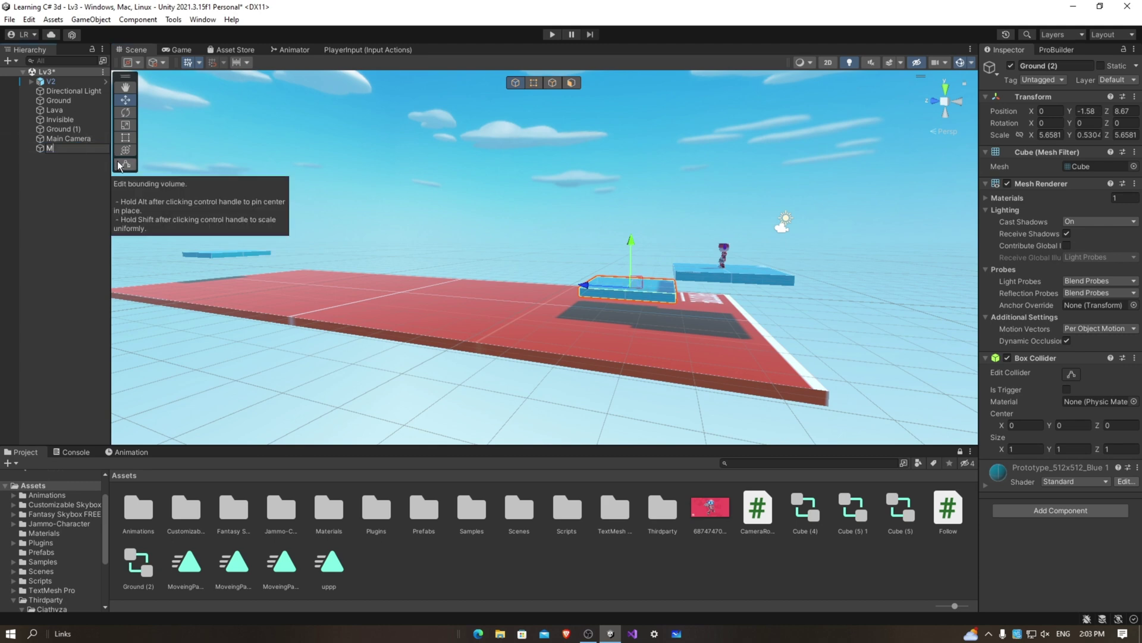
type("oveing Platform")
key("Return")
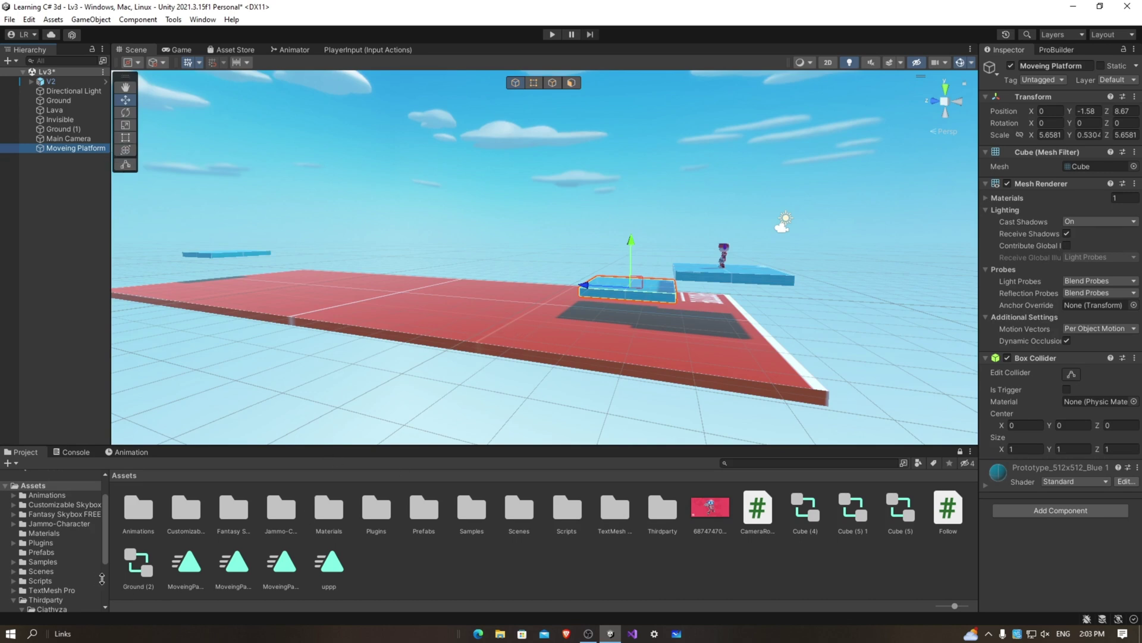
scroll(76, 547, "down", 2)
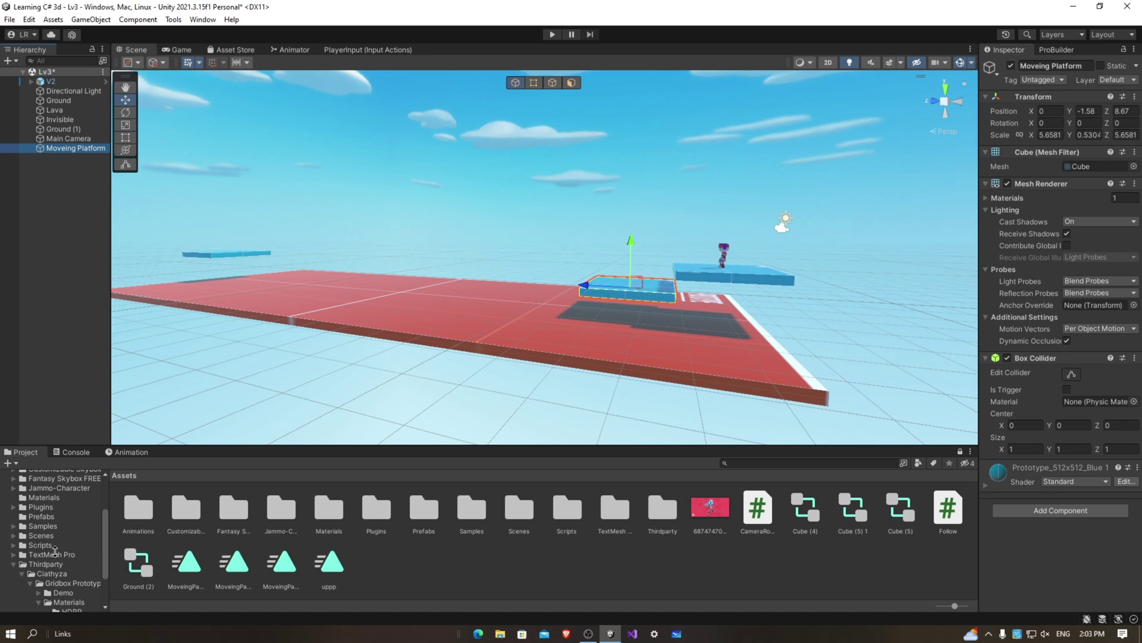
Step: Apply the green material from Thirdparty > Ciathyza > Gridbox Prototype Materials > Materials > Standard to the platform
scroll(50, 555, "down", 3)
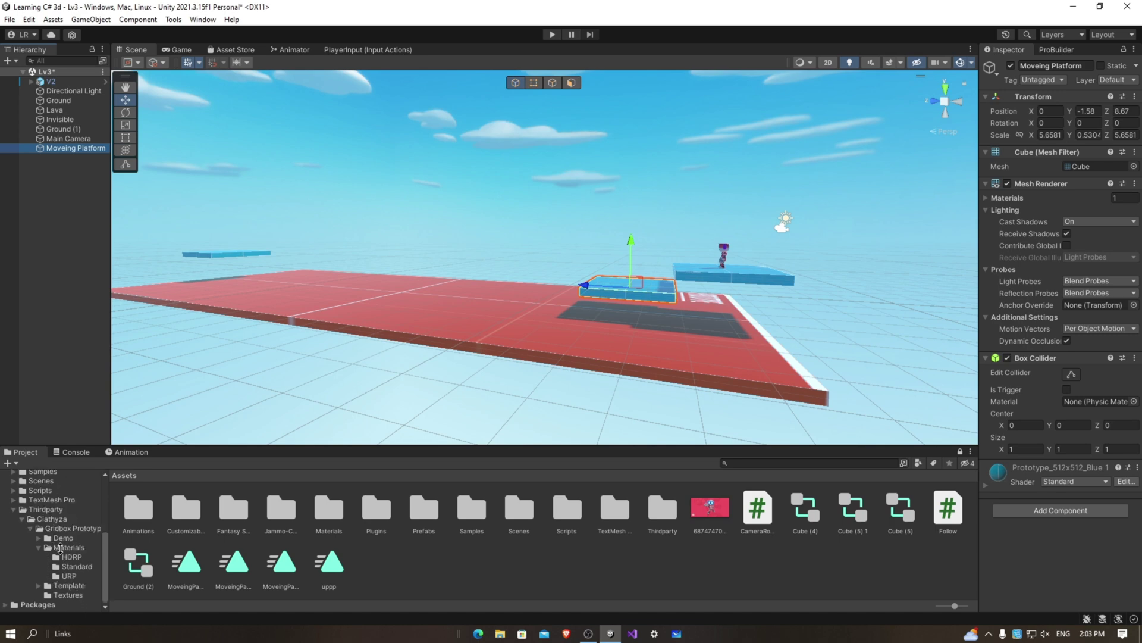
left_click(46, 509)
double_click(143, 513)
double_click(143, 512)
double_click(182, 509)
double_click(182, 510)
left_click_drag(370, 504, 684, 293)
Step: Bring the Moveing Platform into view, select it, and start editing its collider bounds
right_click_drag(684, 293, 689, 317)
key("w")
key("d")
left_click(638, 317)
key("s")
left_click(1071, 374)
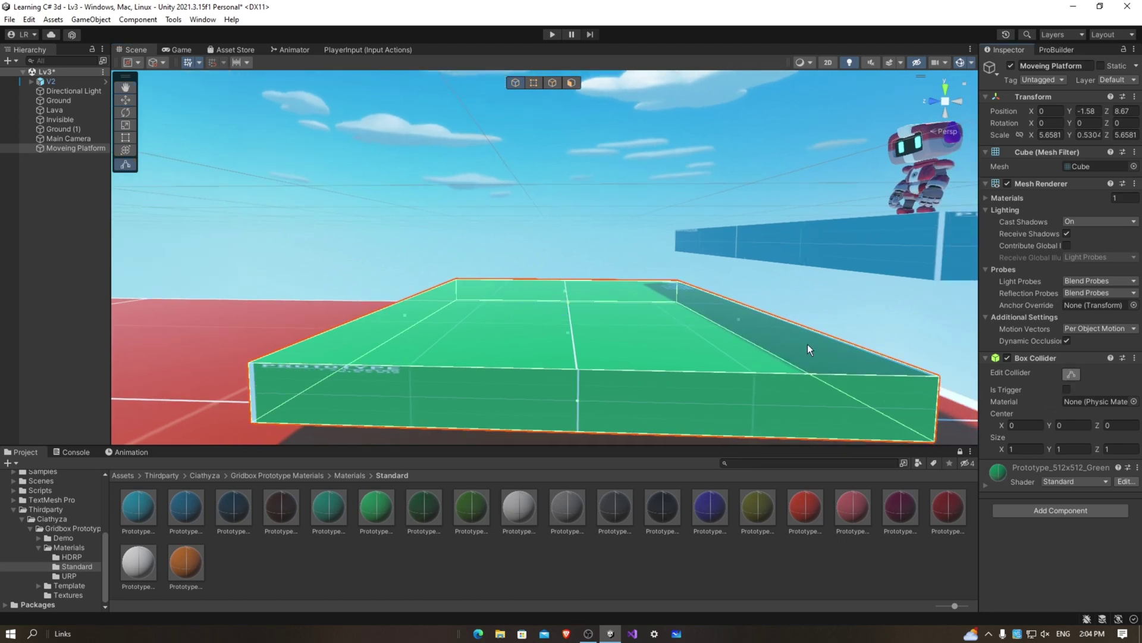
Step: Drag the collider handles upward to give it Center Y 2.427165 and Size Y 3.882073
left_click_drag(569, 303, 570, 180)
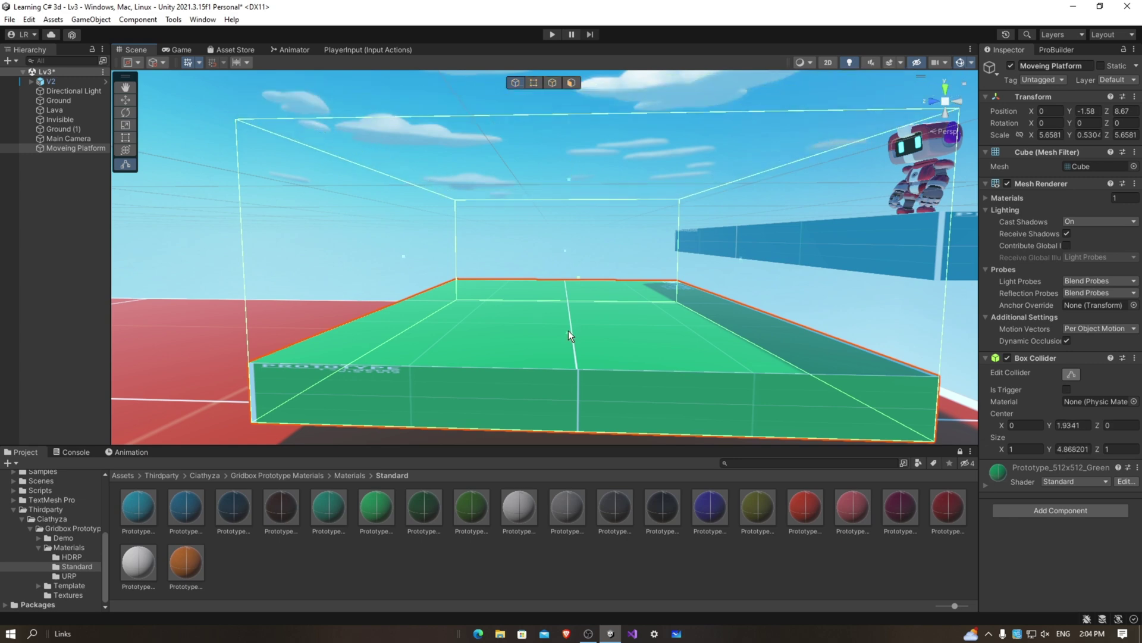
mouse_move(567, 331)
left_mouse_down()
mouse_move(573, 298)
mouse_move(550, 334)
left_mouse_up()
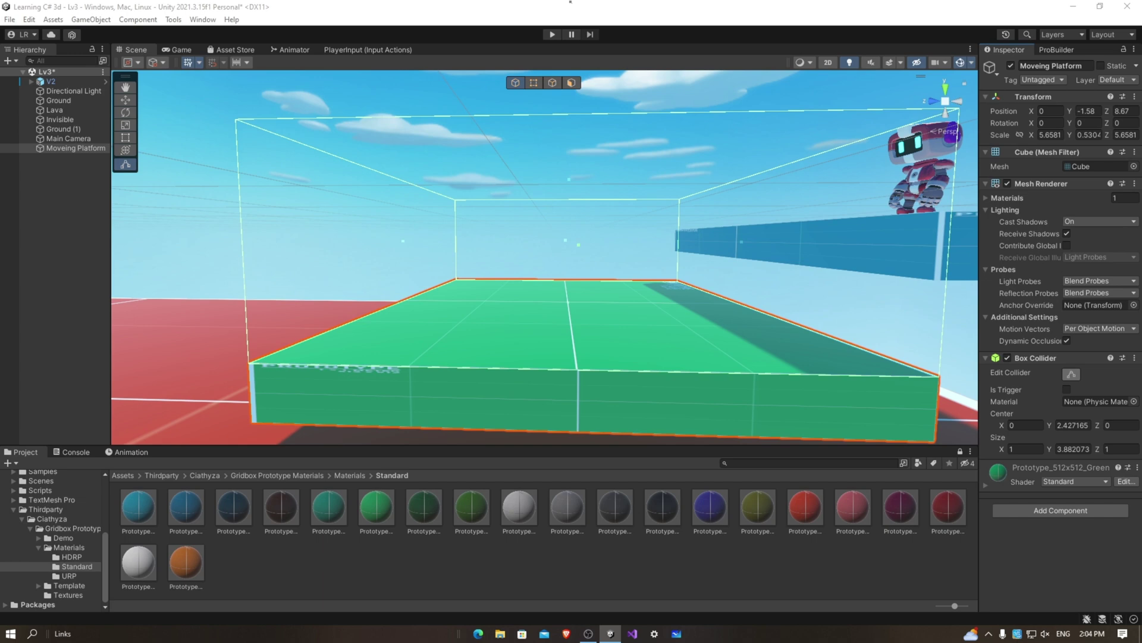
Step: Add a second Box Collider to the Moveing Platform
left_click(1071, 510)
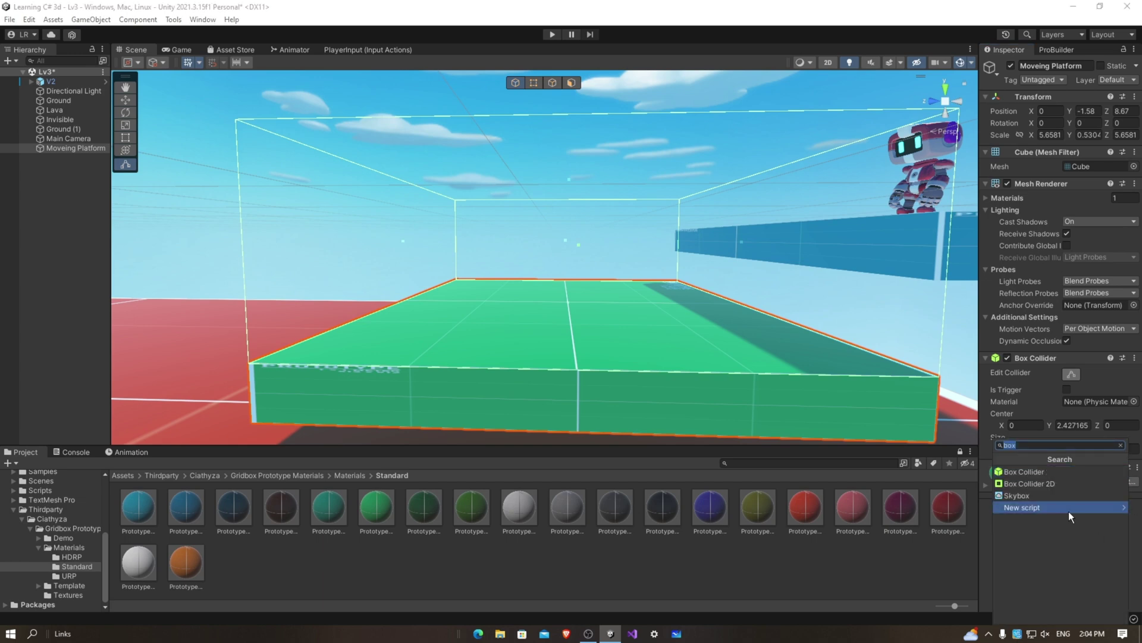
type("box")
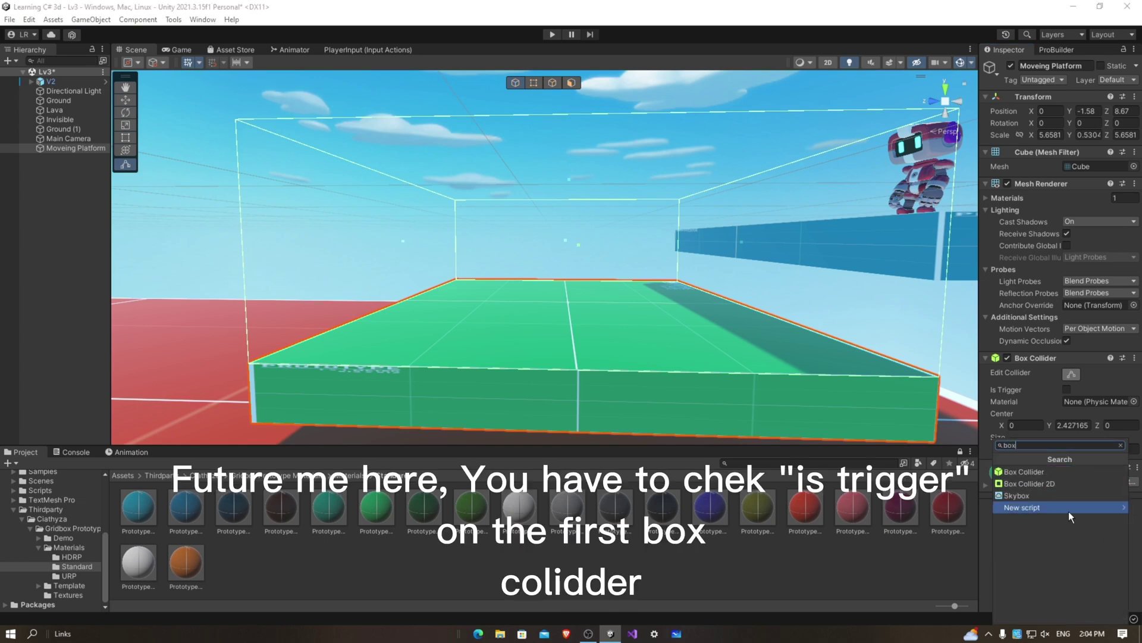
key("Up")
key("Up")
key("Up")
key("Return")
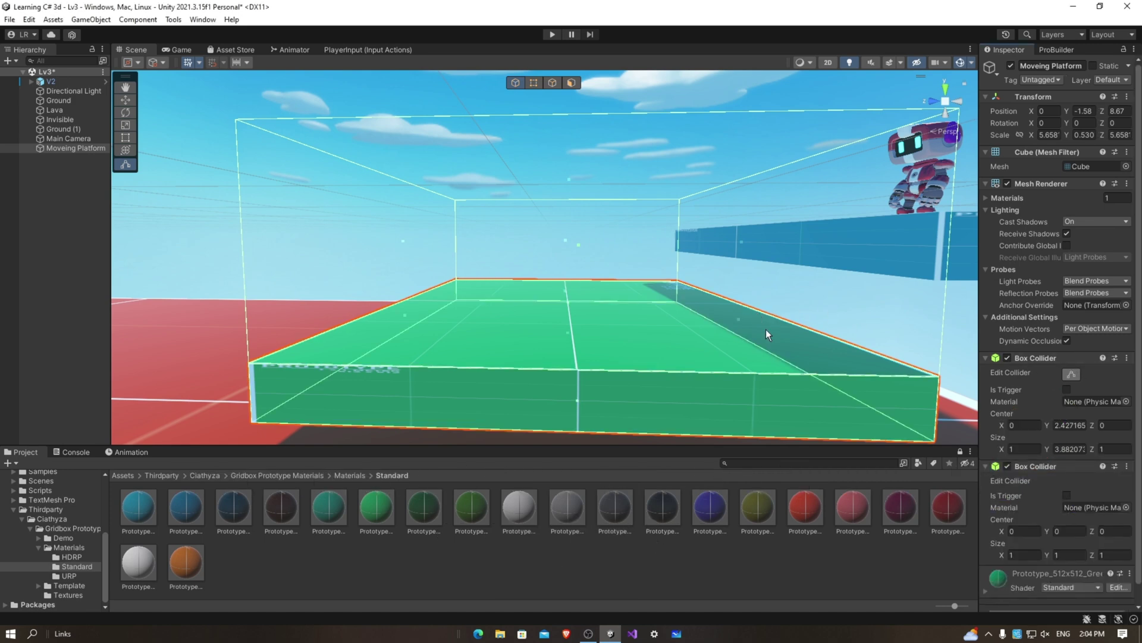
Step: Create a new script component named Moveingplatform1 on the platform
scroll(1041, 548, "down", 1)
left_click(1044, 594)
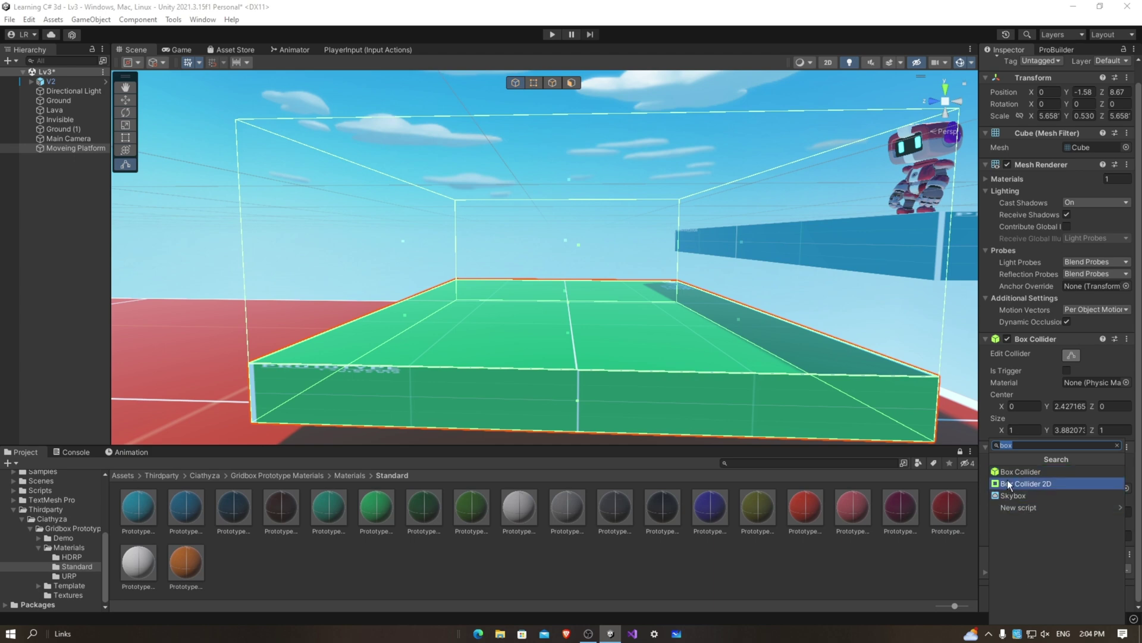
type("Move")
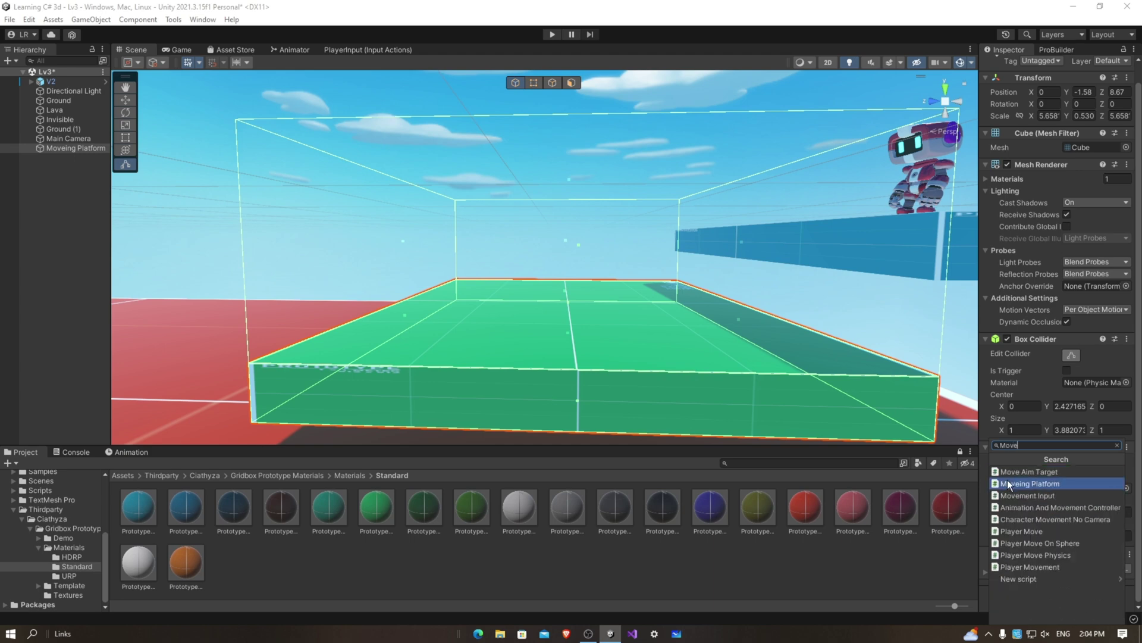
type("ingpat")
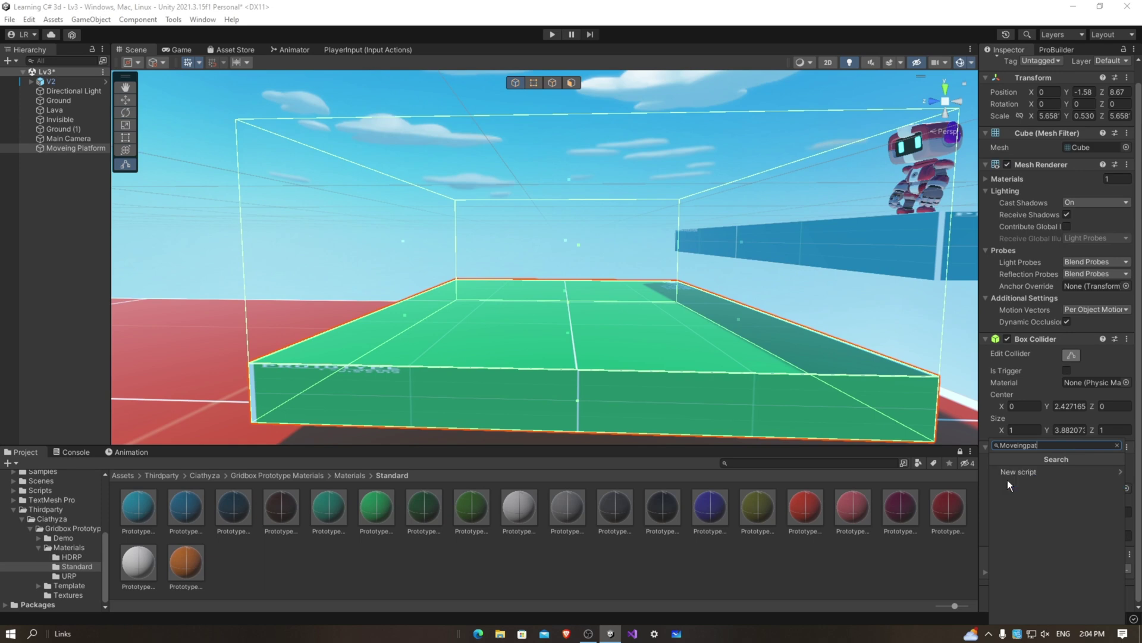
key("BackSpace")
key("BackSpace")
type("latf")
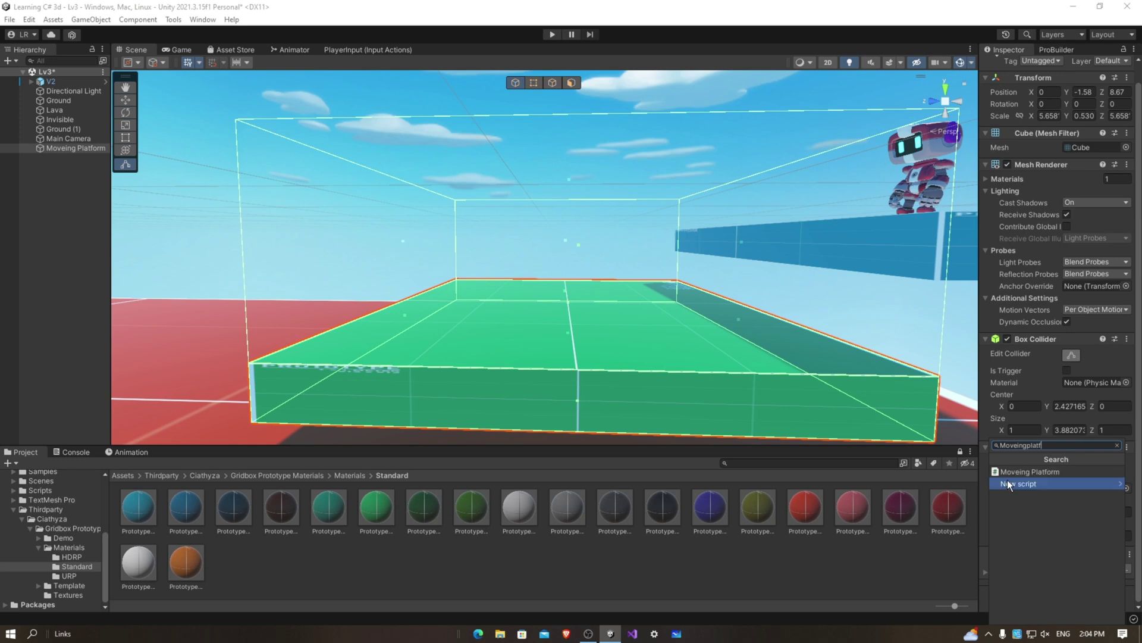
type("orm1")
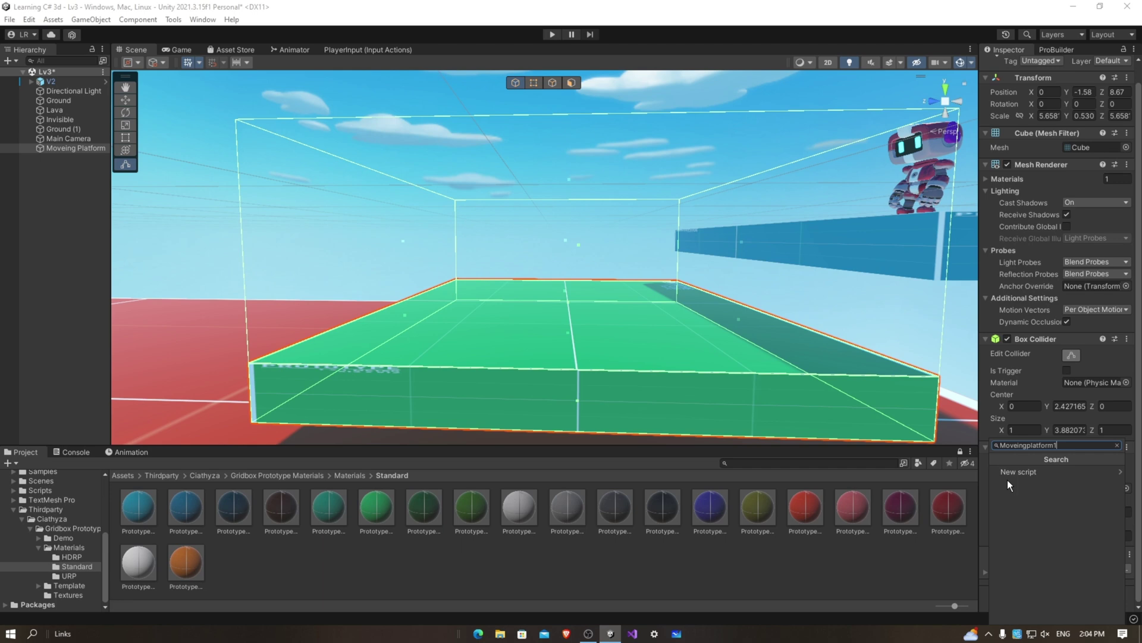
key("Return")
key("Return")
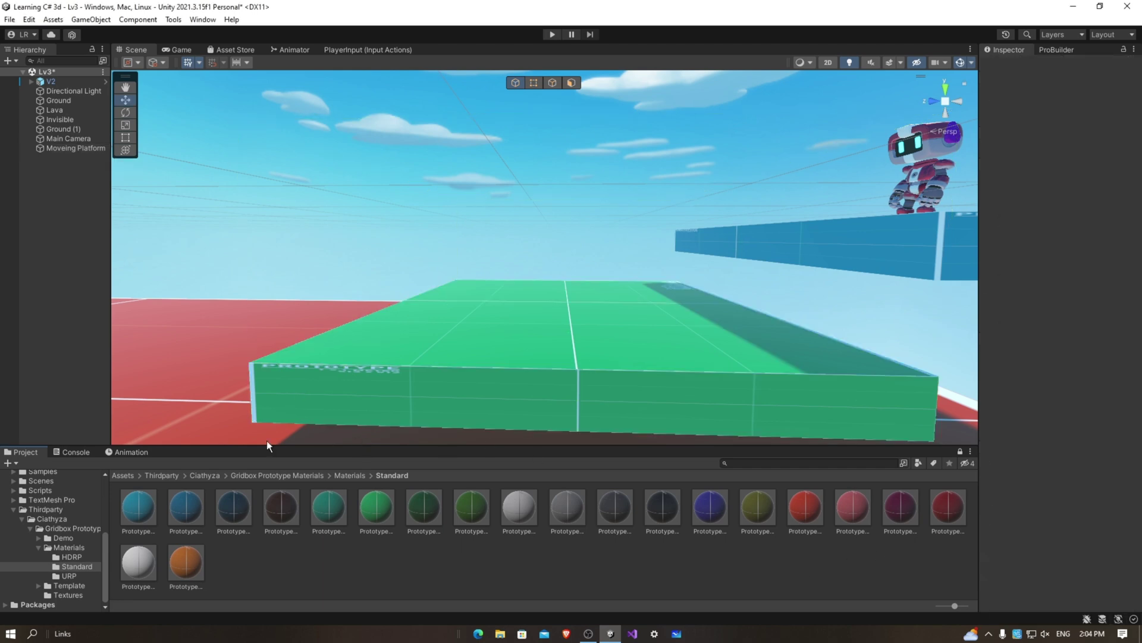
Step: Create a C# script named MoveingPlatform in Scripts/Lv3 and open MoveingPlatform1 for editing
left_click(37, 490)
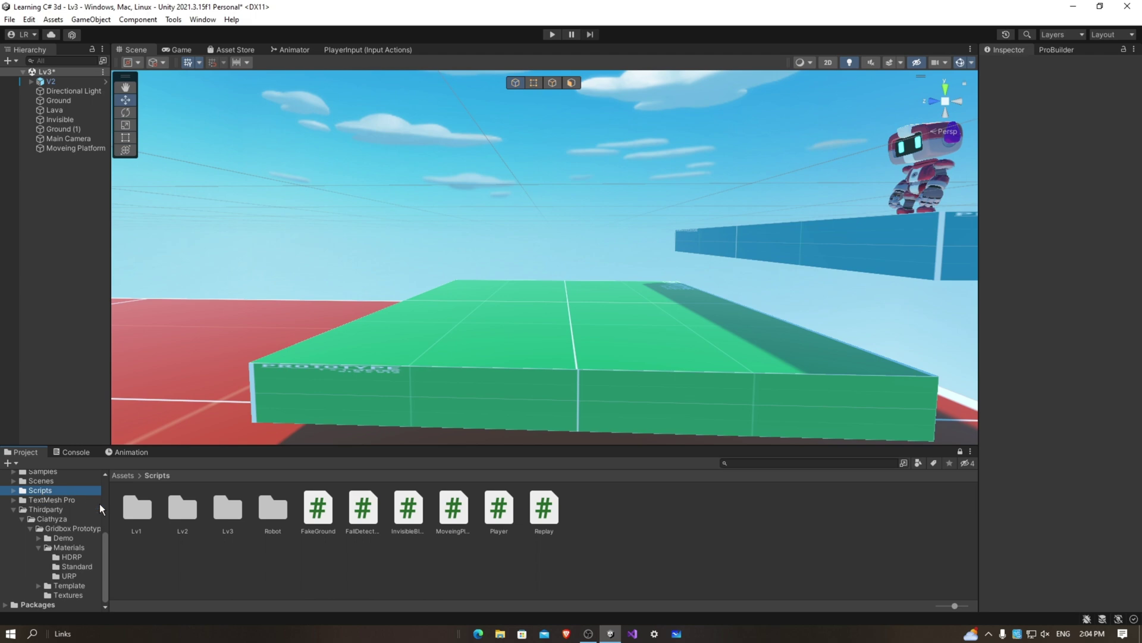
double_click(229, 509)
right_click(240, 548)
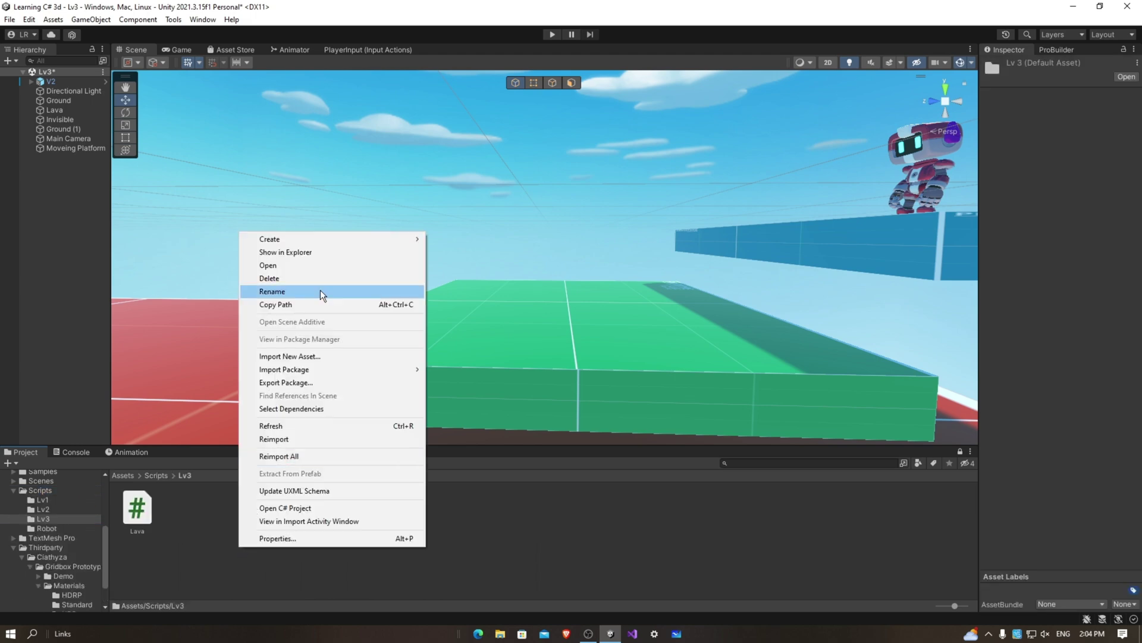
mouse_move(315, 241)
left_click(458, 51)
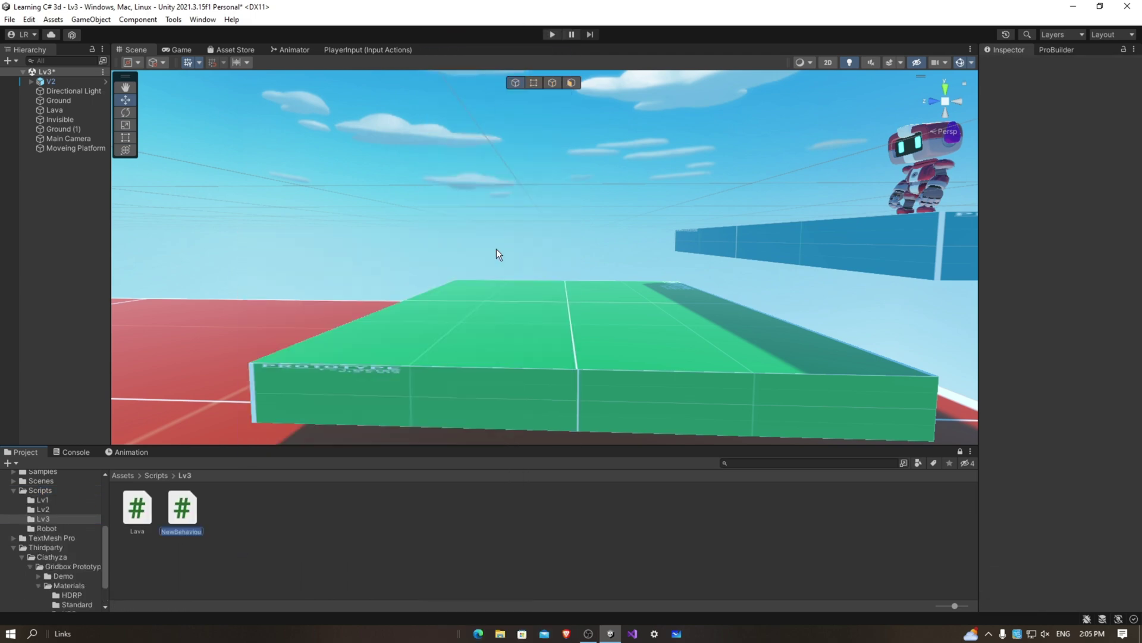
type("Moveing")
type("Platform1")
key("Return")
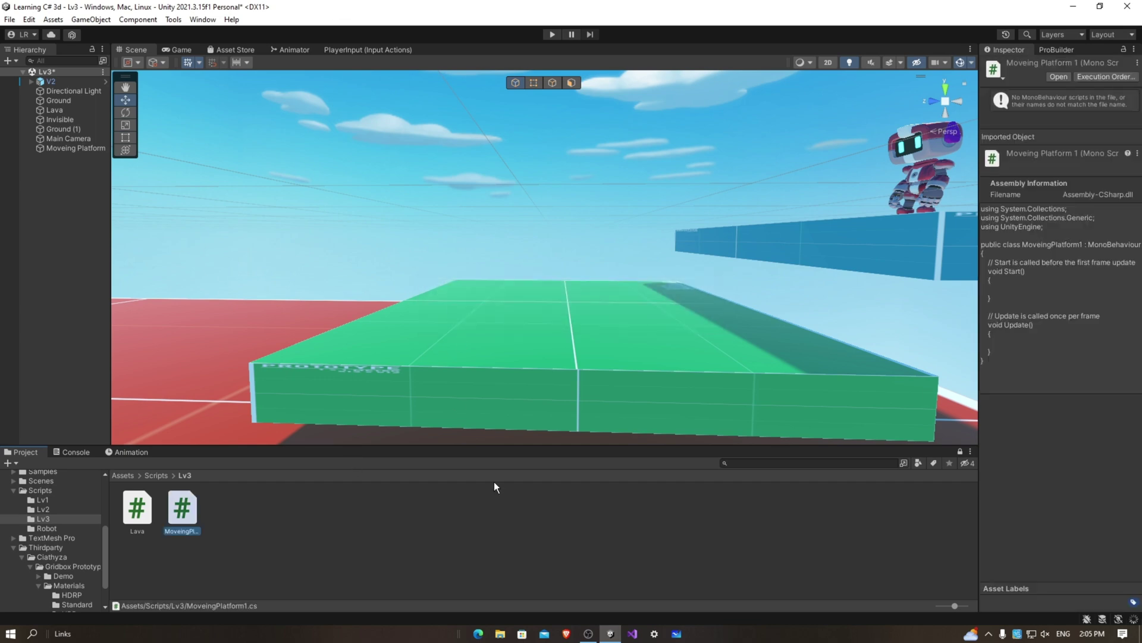
double_click(183, 509)
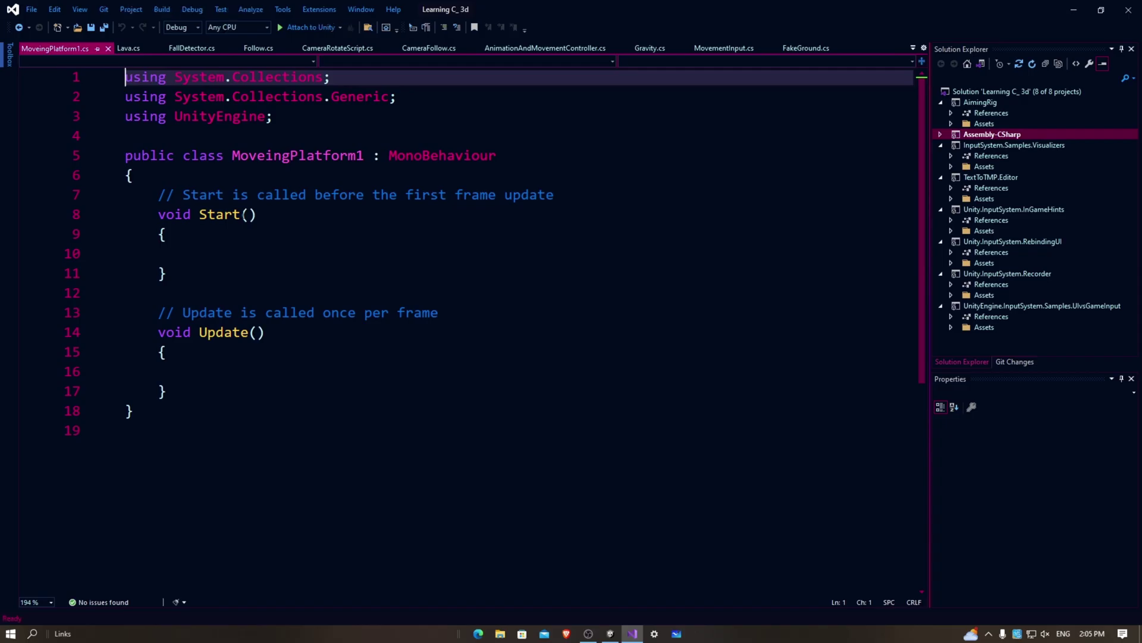
Step: Delete the template Start and Update methods from the MoveingPlatform1 class
left_click_drag(167, 391, 75, 192)
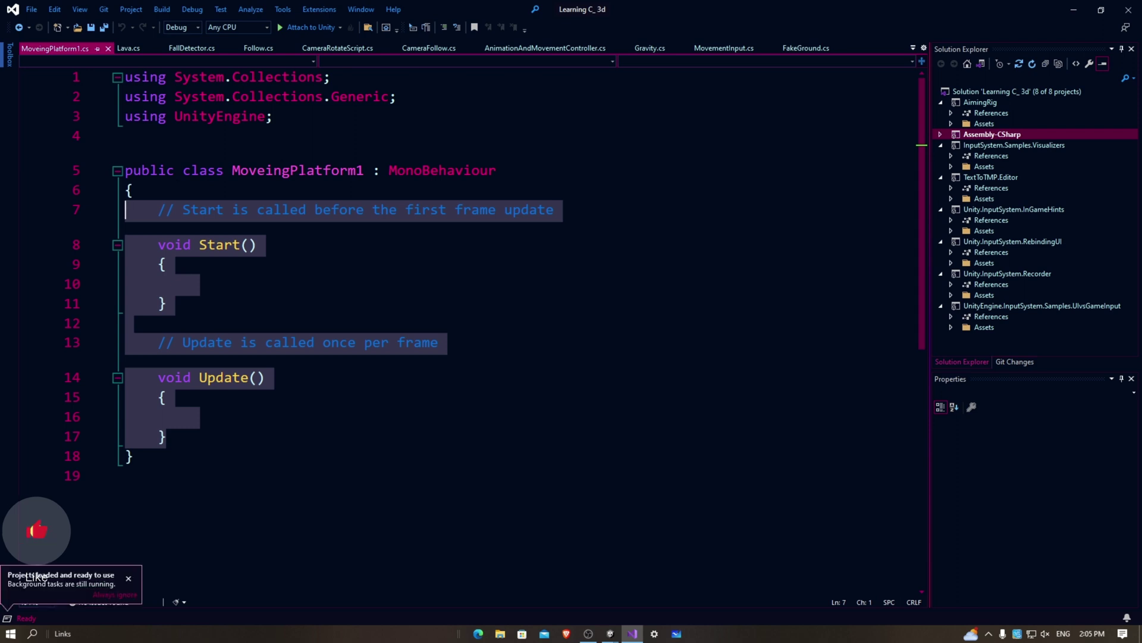
key("BackSpace")
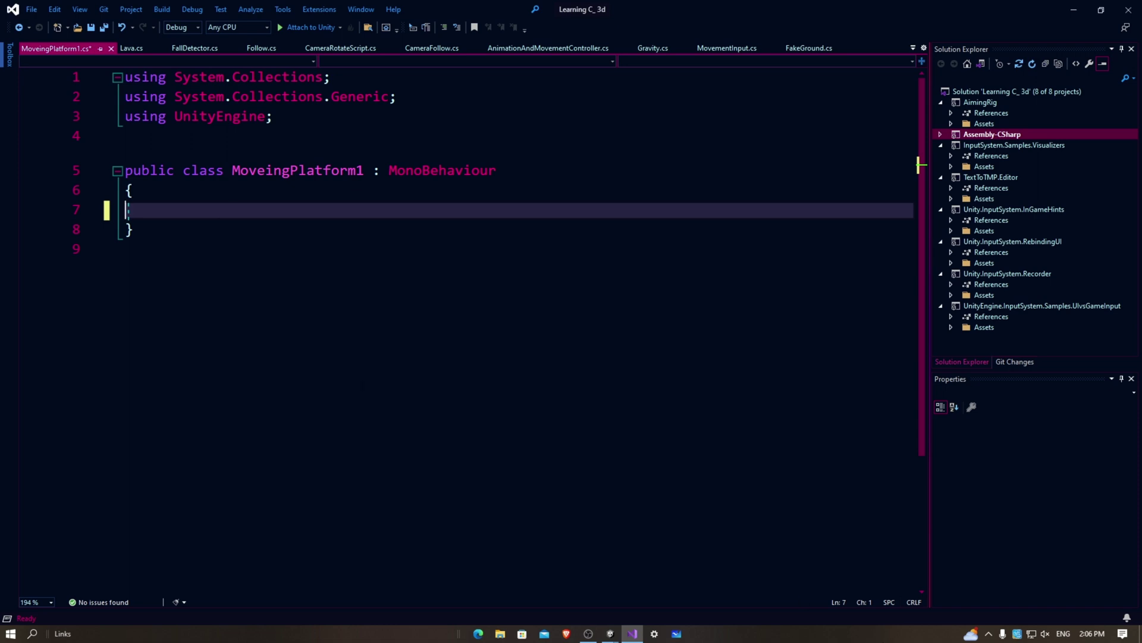
Step: Declare a public GameObject field named player in the class
type("Publi")
key("Tab")
type("Game")
key("Tab")
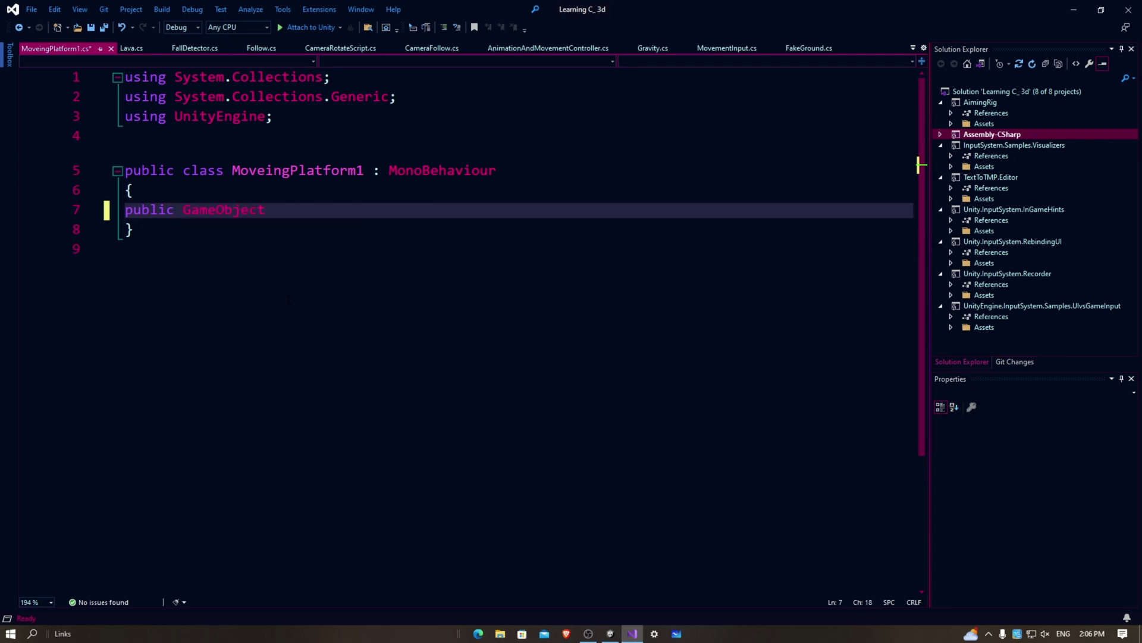
type("player")
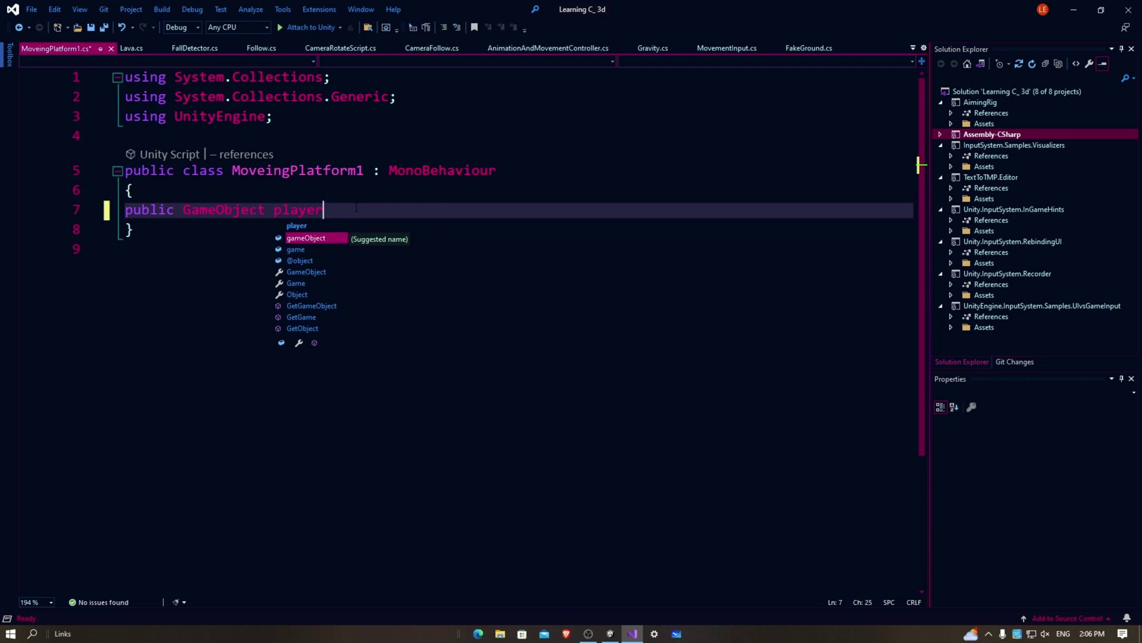
type(";")
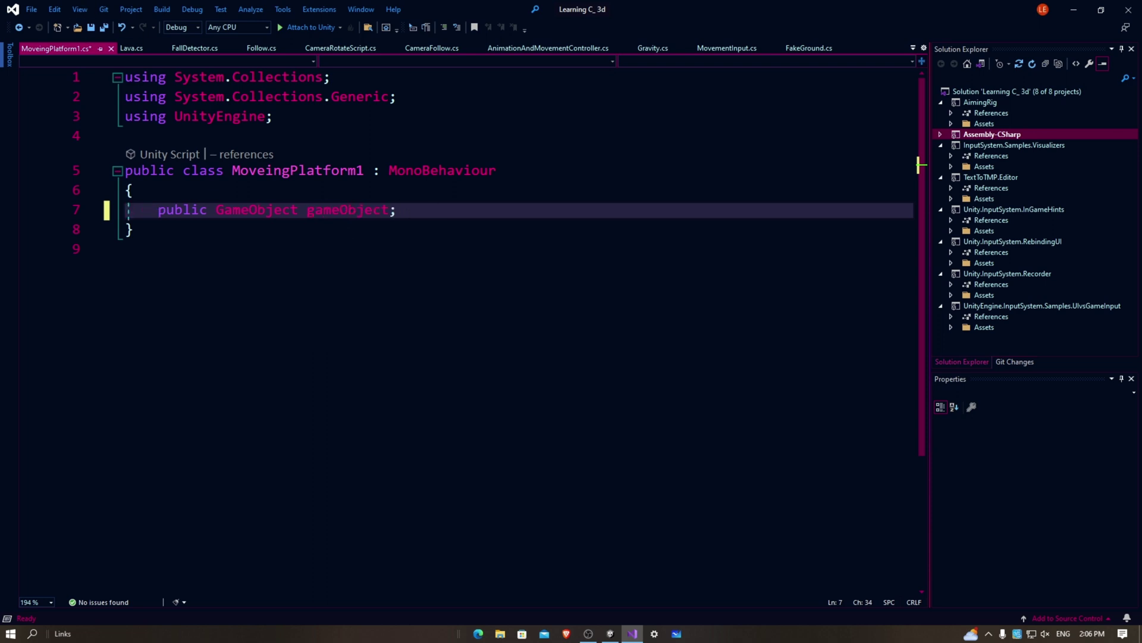
key("Return")
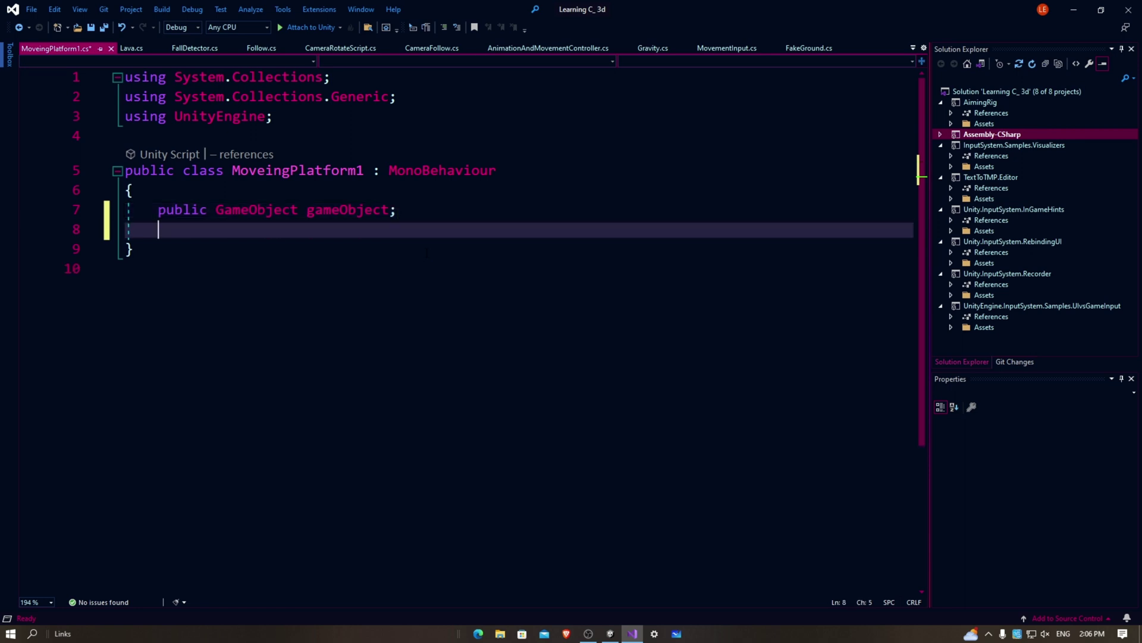
Step: Add an OnTriggerEnter method that sets Player.transform.parent = transform
type("private void O")
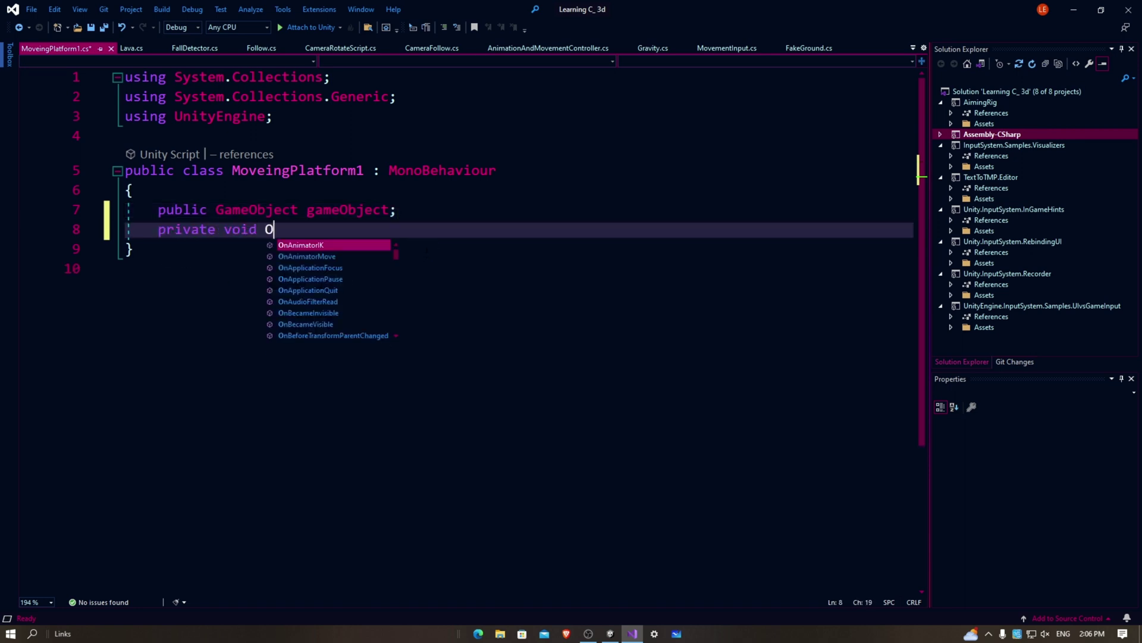
type("ntrigg")
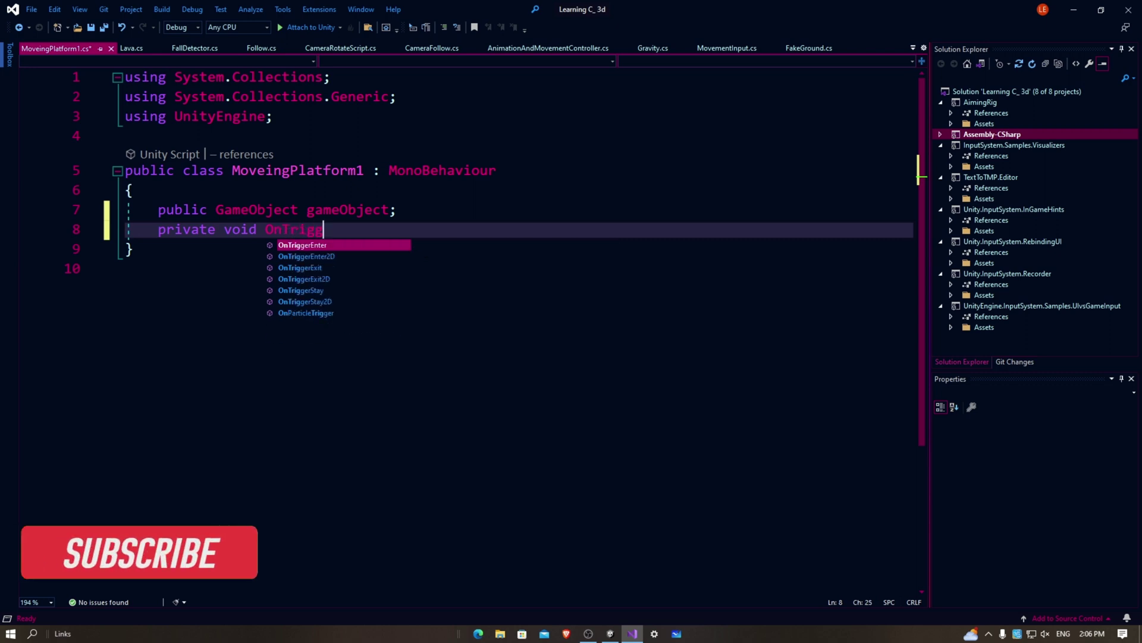
type("erEnter")
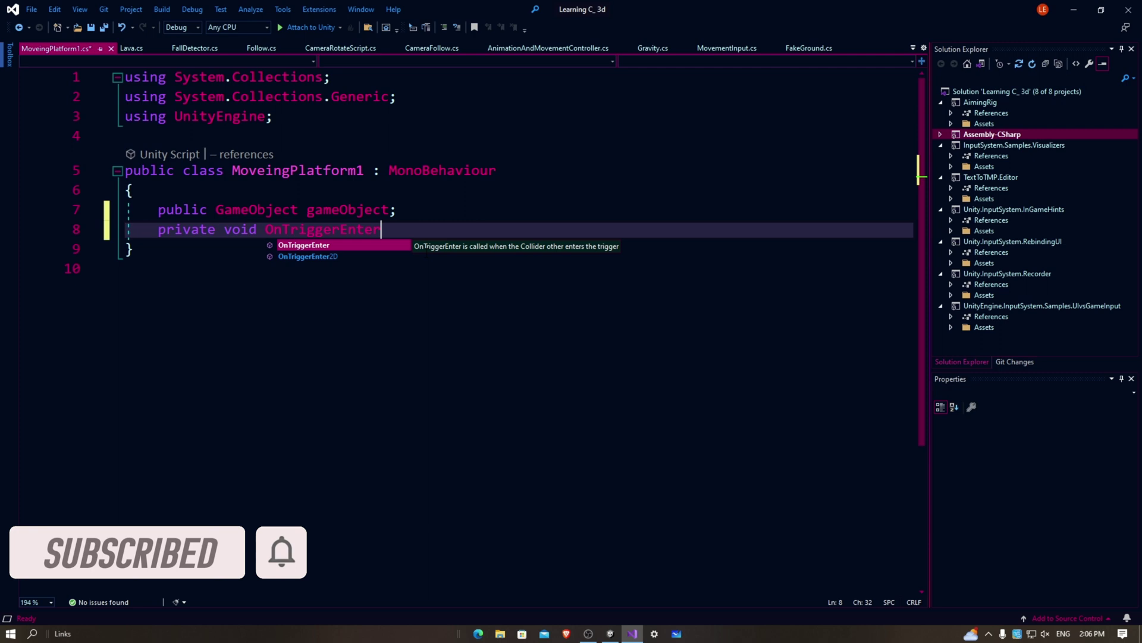
key("Tab")
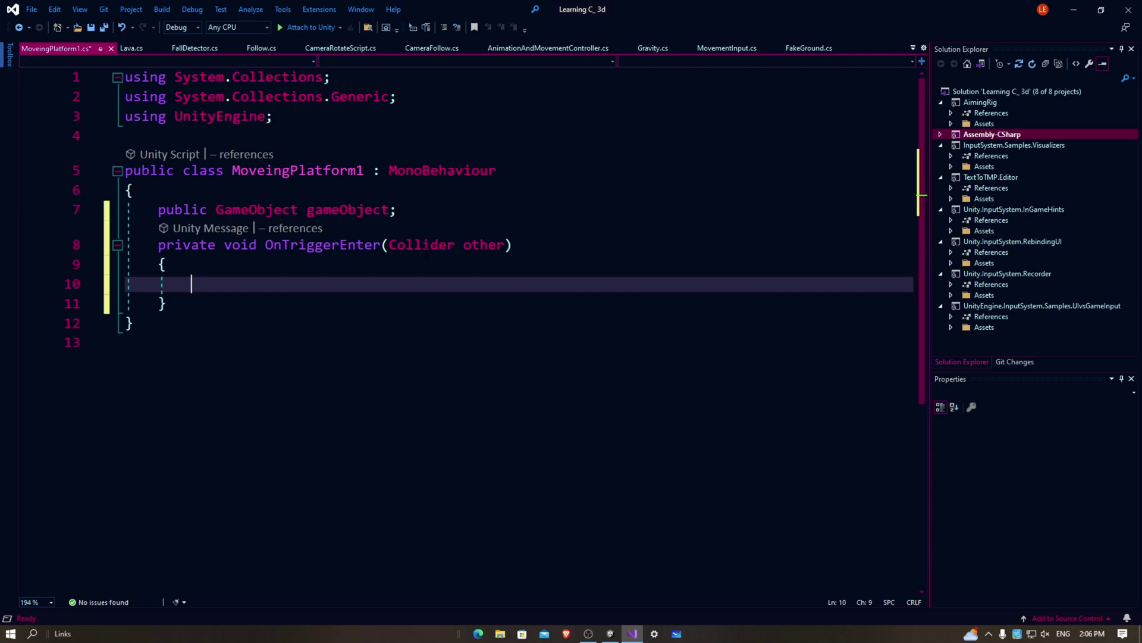
type("Player.trans")
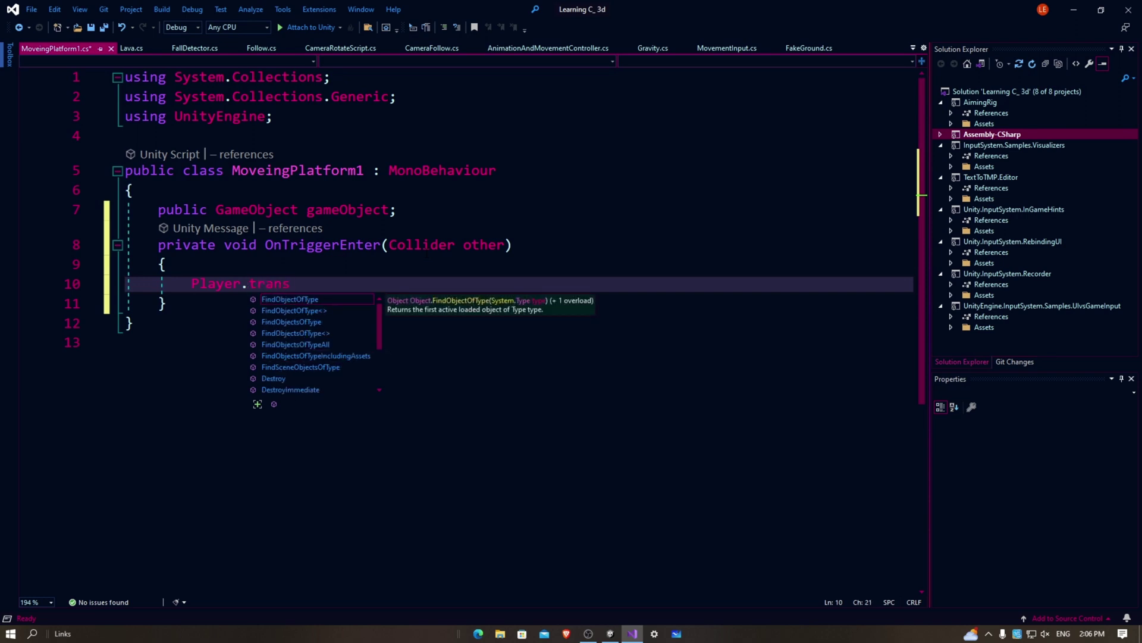
type("form.")
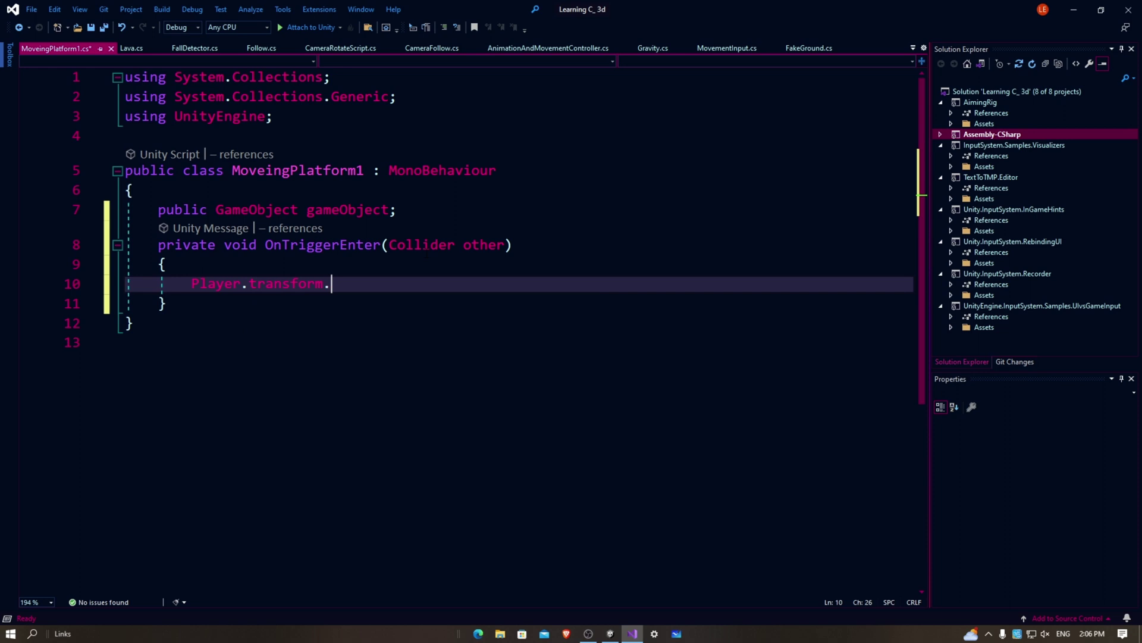
type("parent ")
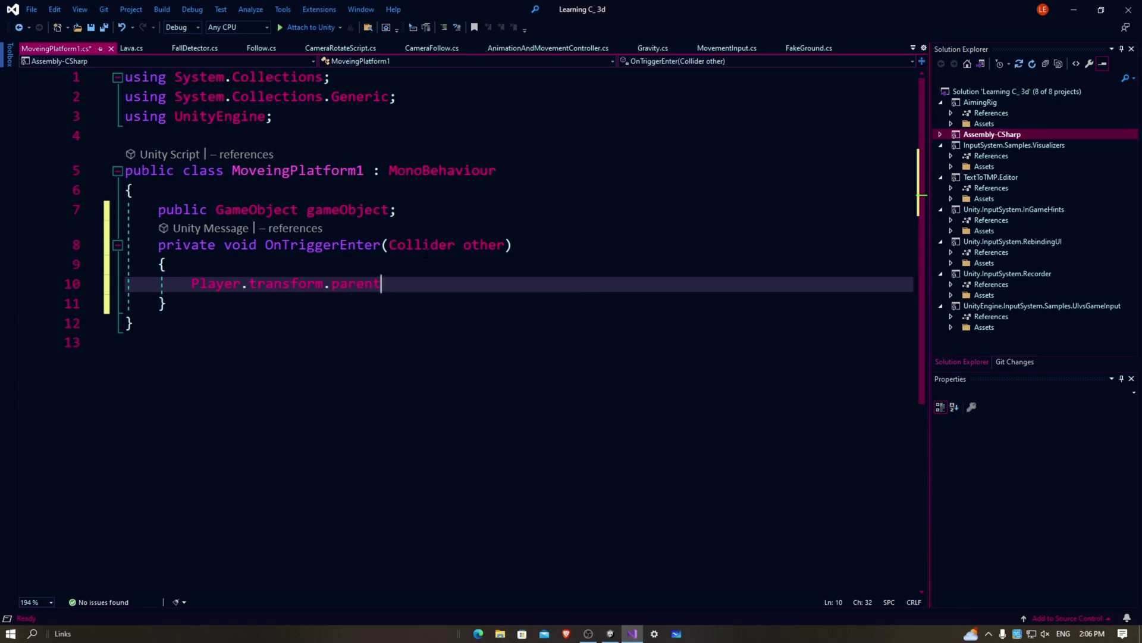
type("= ")
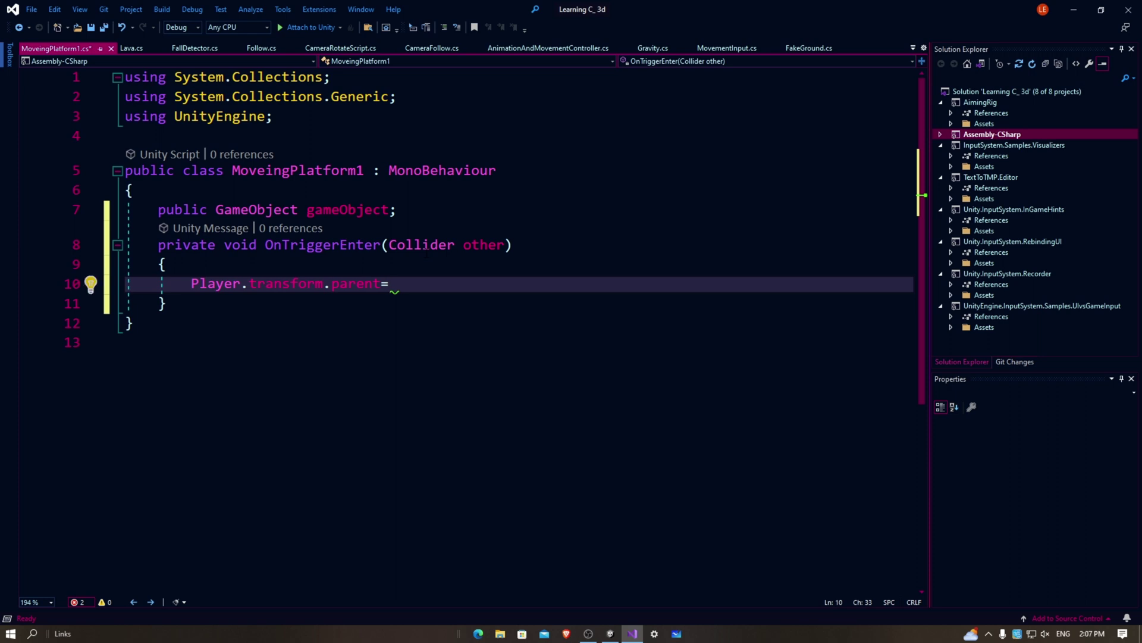
type("transform")
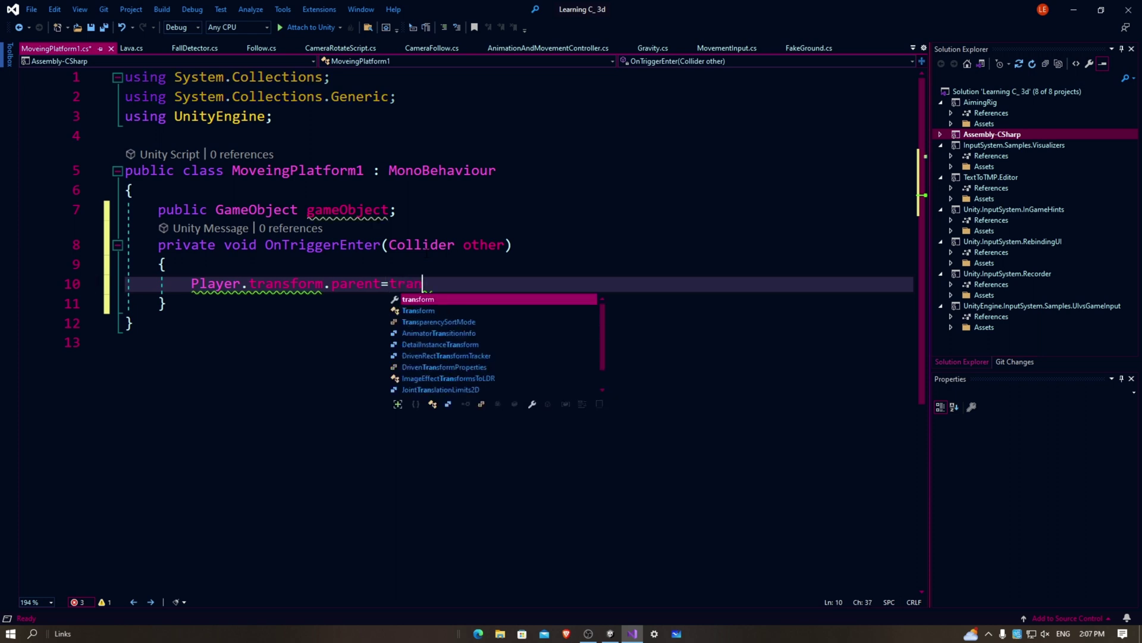
key("Tab")
type(";")
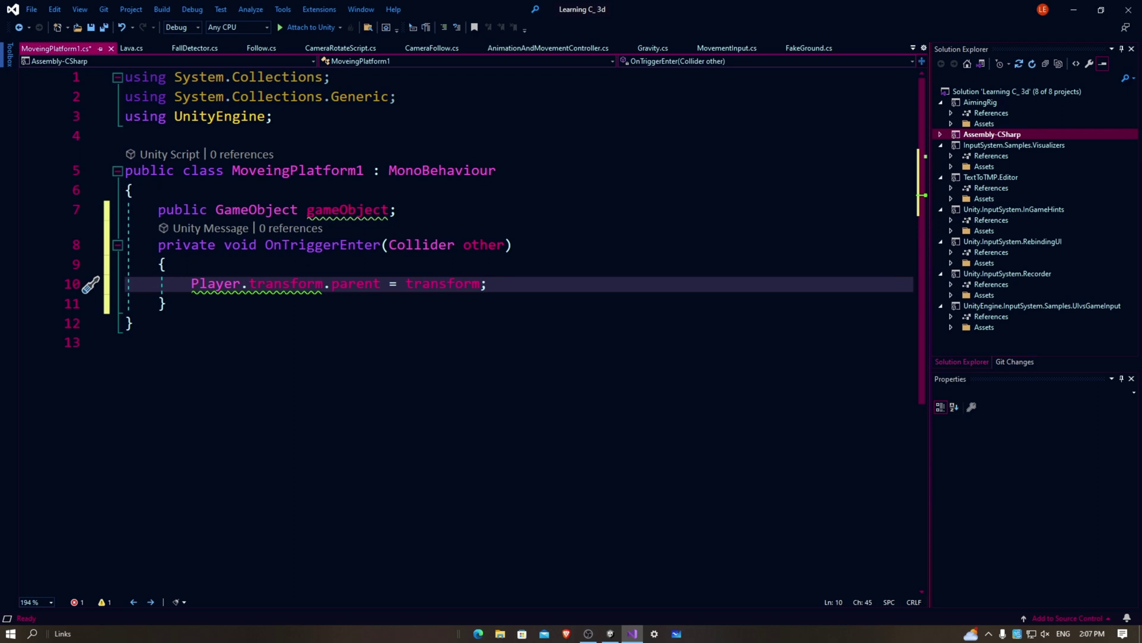
key("Return")
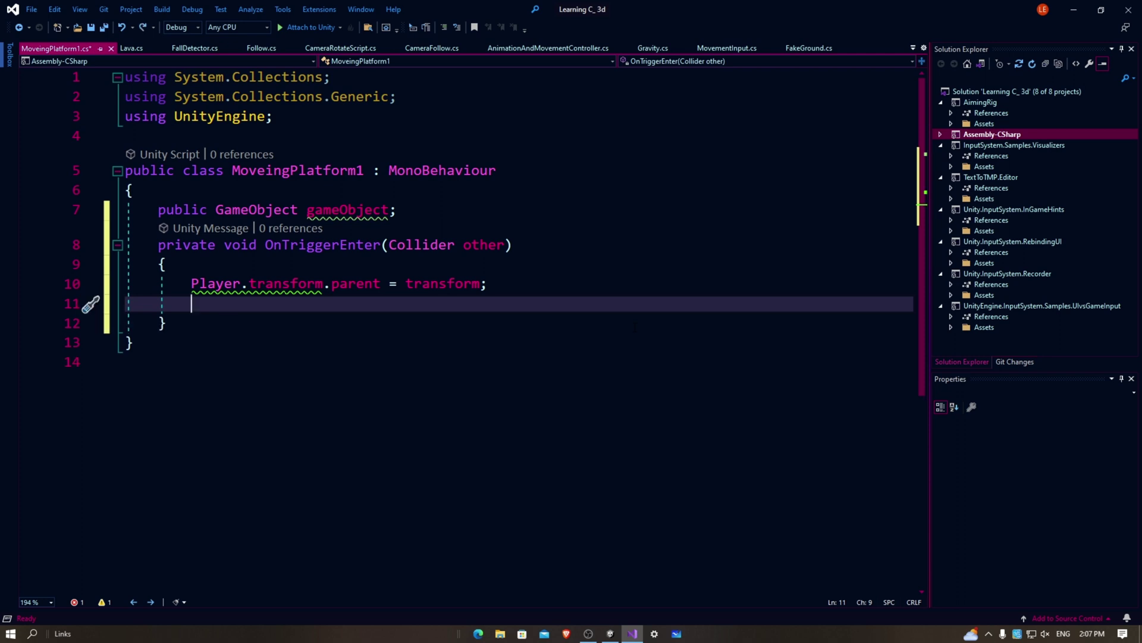
left_click(167, 323)
key("Return")
Step: Add OnTriggerExit setting Player.transform.parent = null, save the script, and return to Unity
type("p")
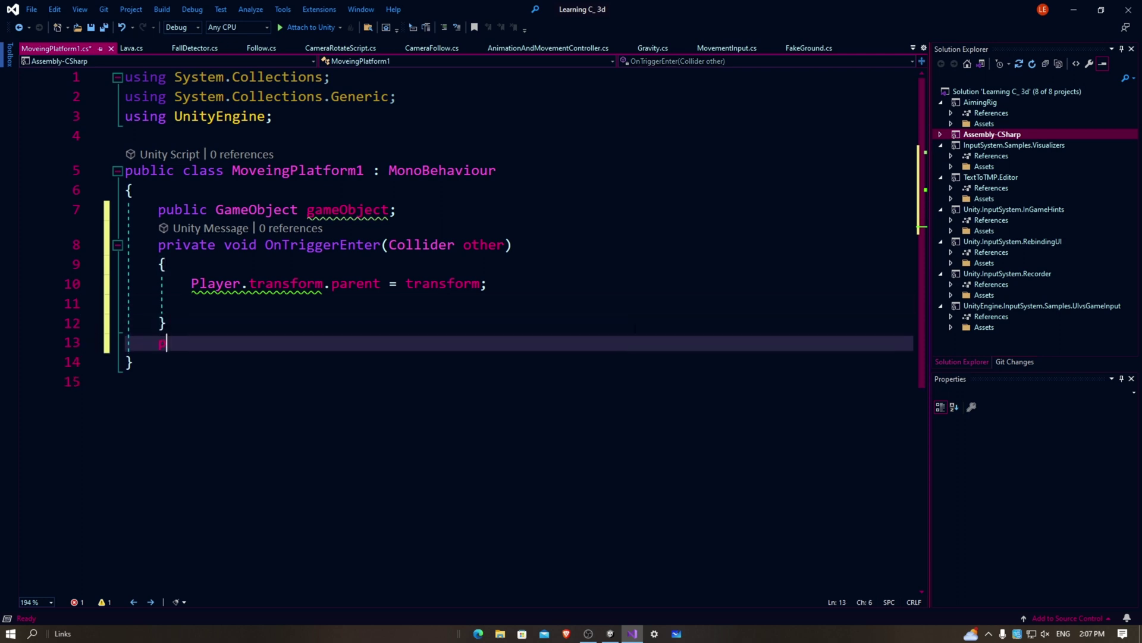
type("rivate void Ontrigger")
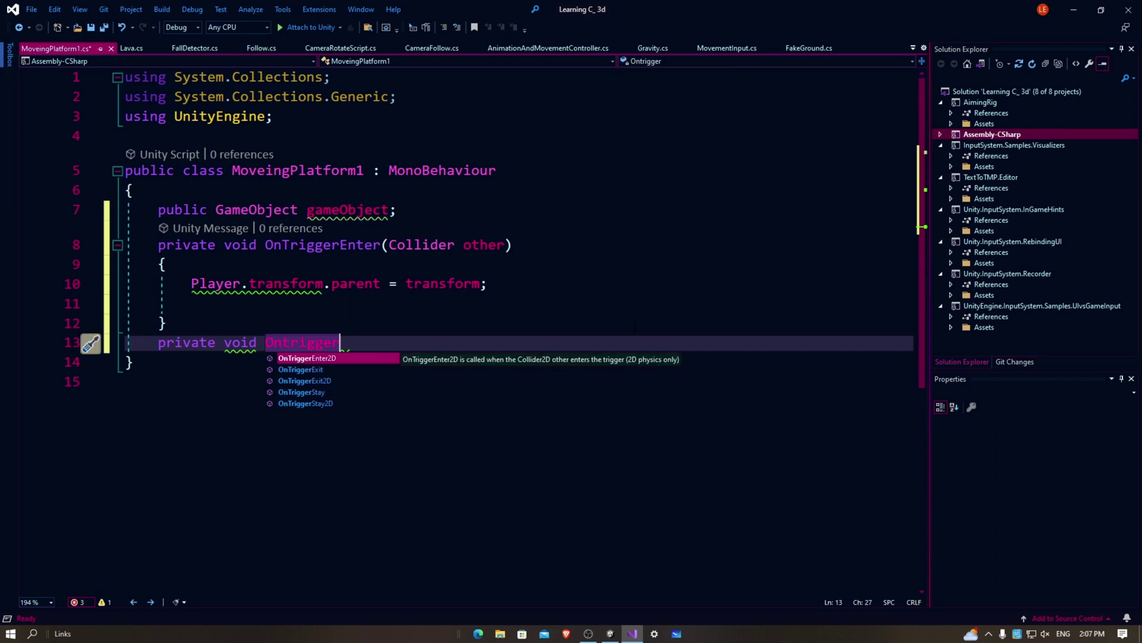
key("Down")
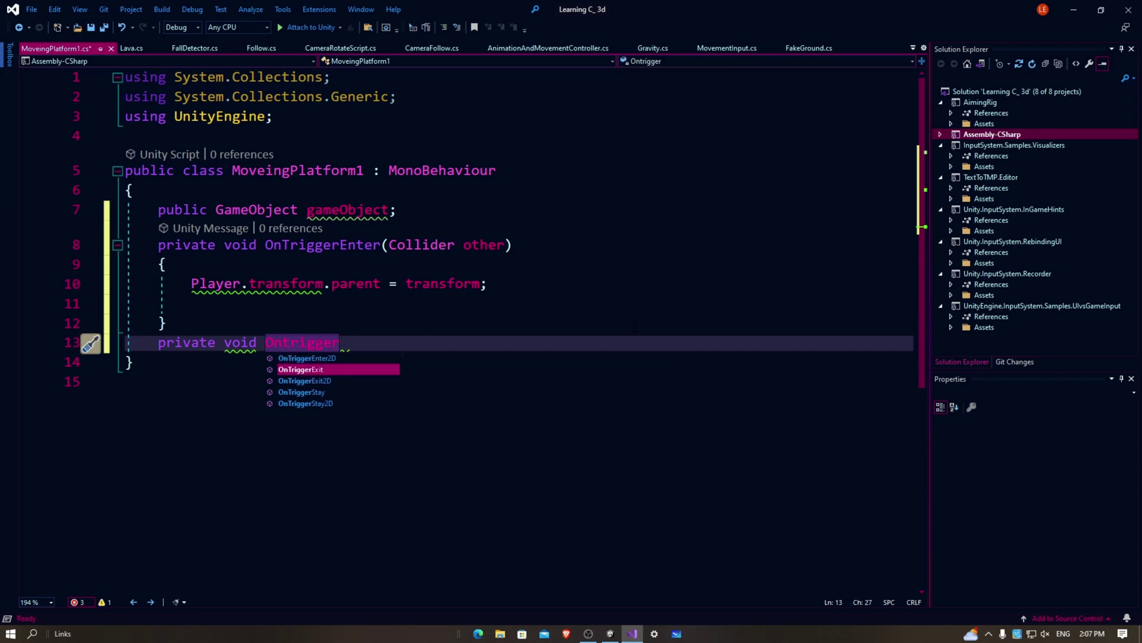
key("Tab")
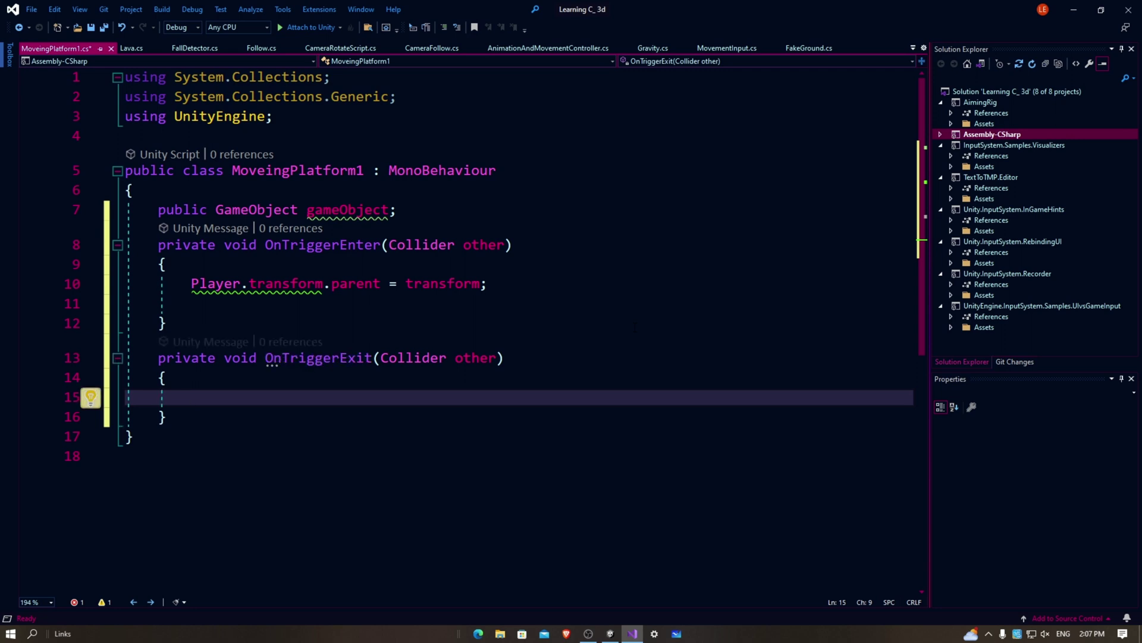
type("Pla")
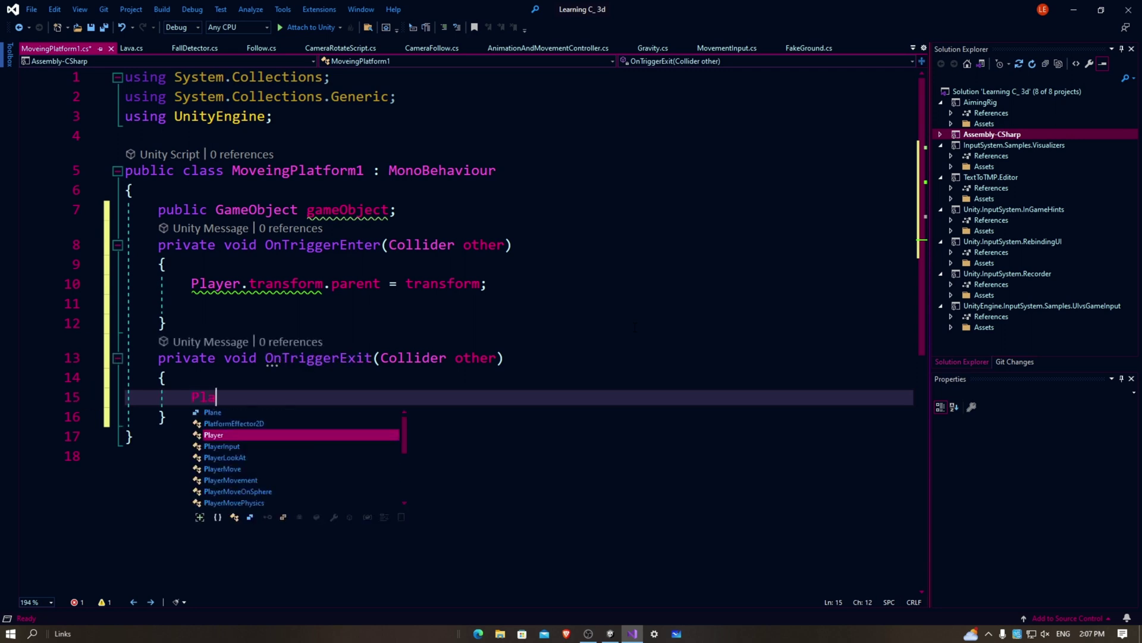
type("yer")
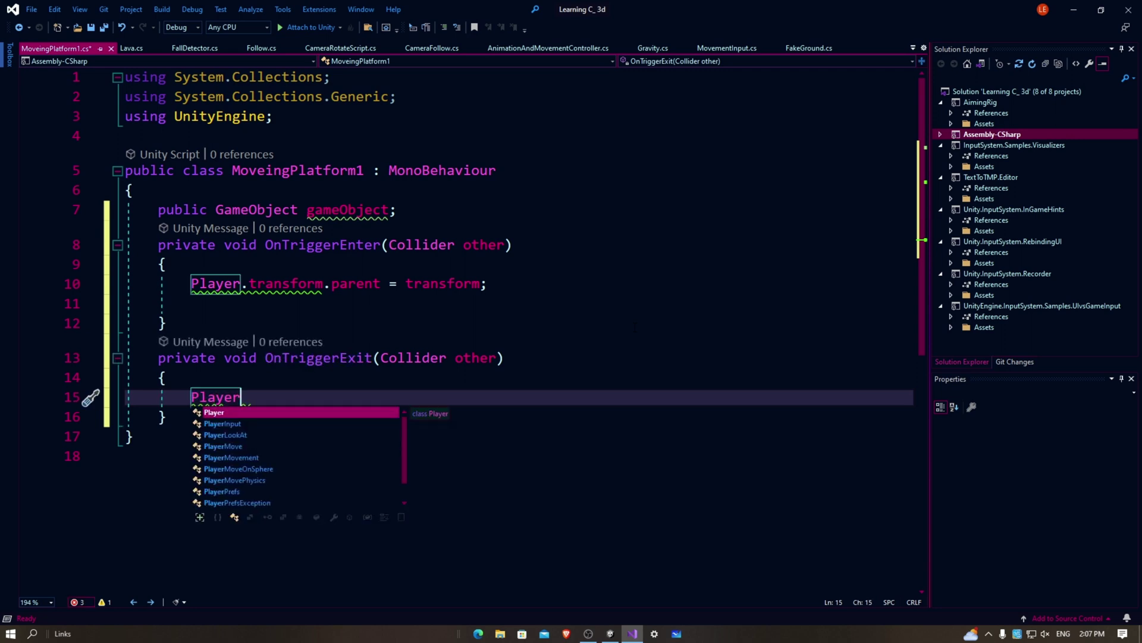
key("Escape")
type(".transformation")
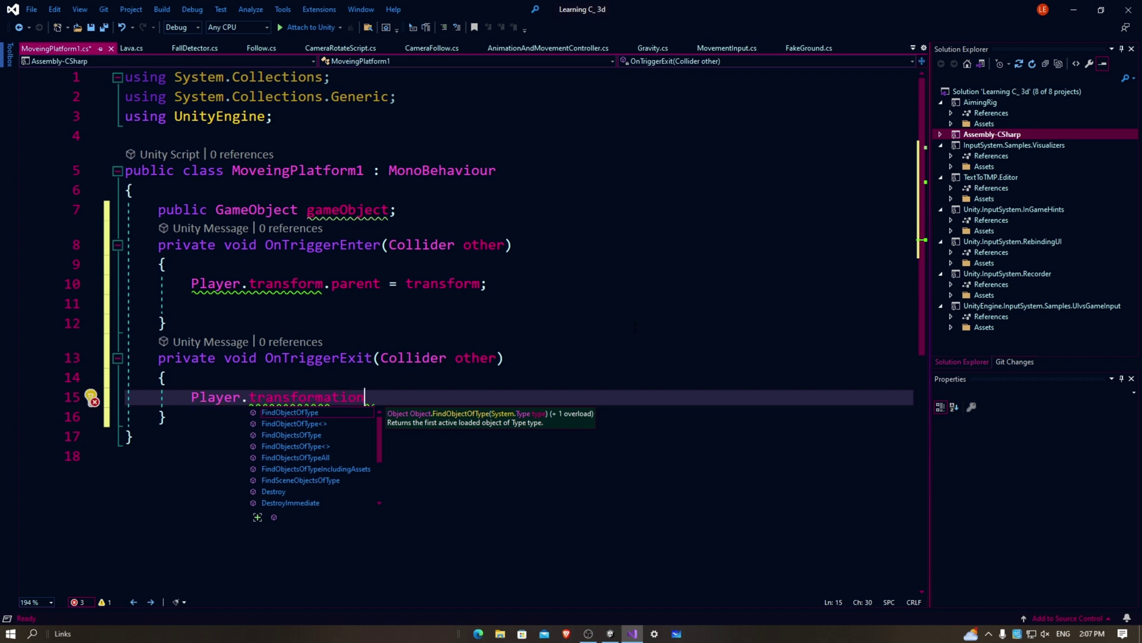
key("BackSpace")
key("BackSpace")
key("BackSpace")
key("BackSpace")
key("BackSpace")
type(".parent")
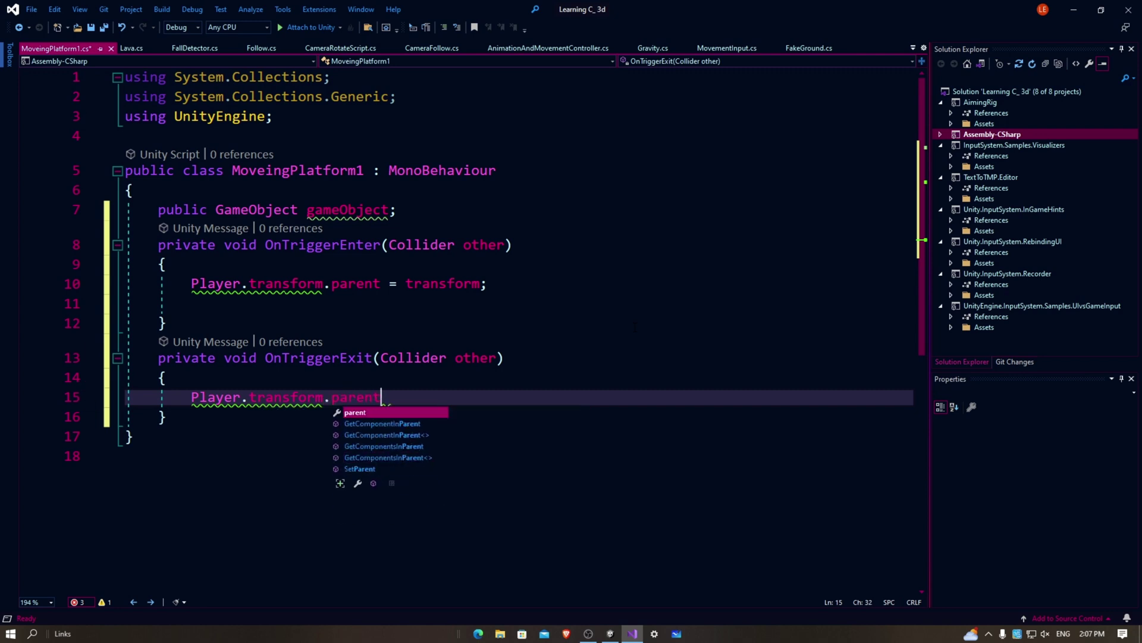
key("Escape")
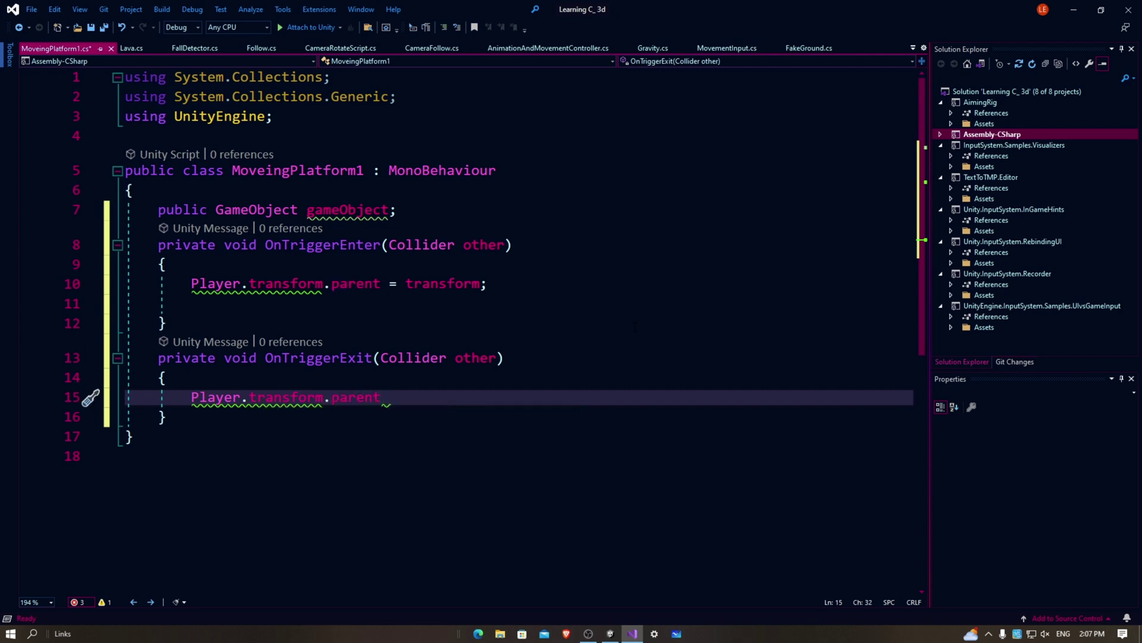
type("=null;")
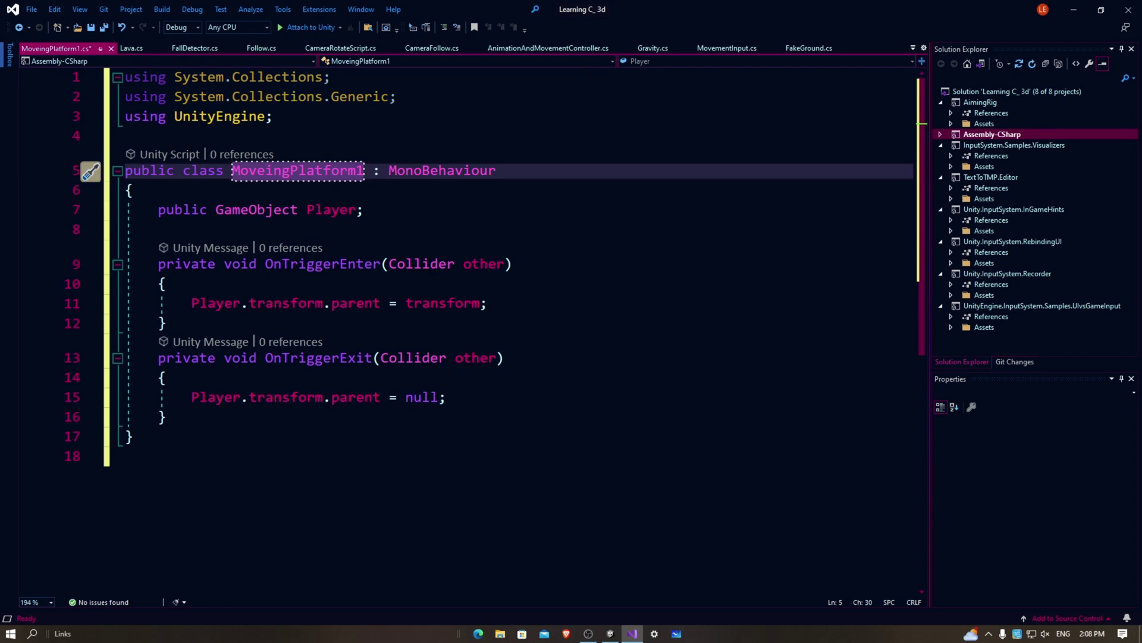
key("ctrl+s")
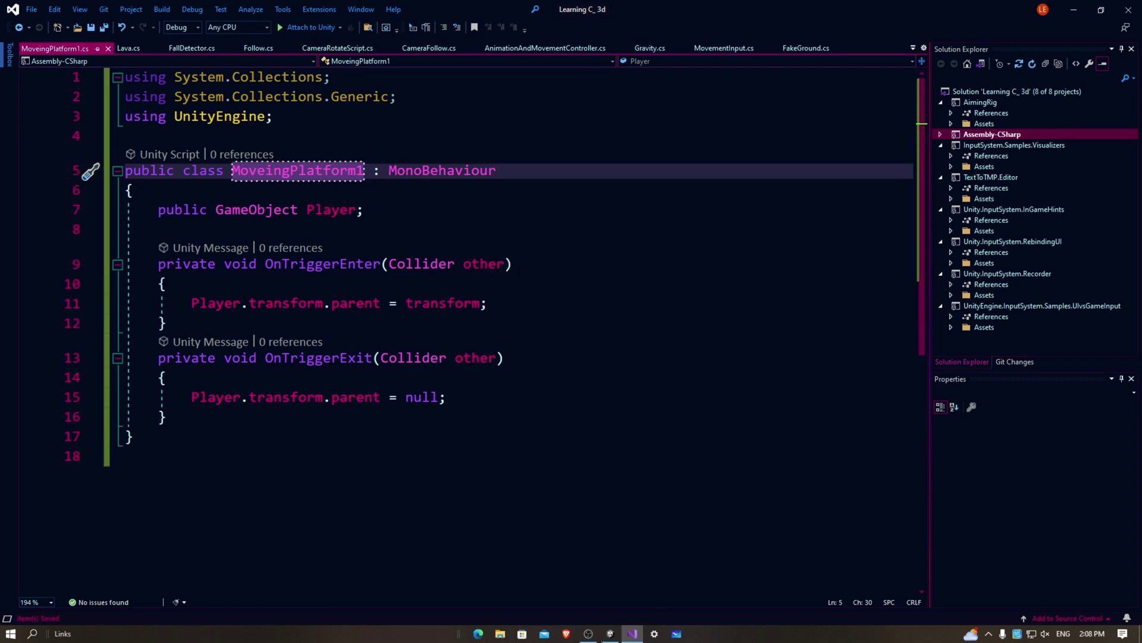
key("alt+Tab")
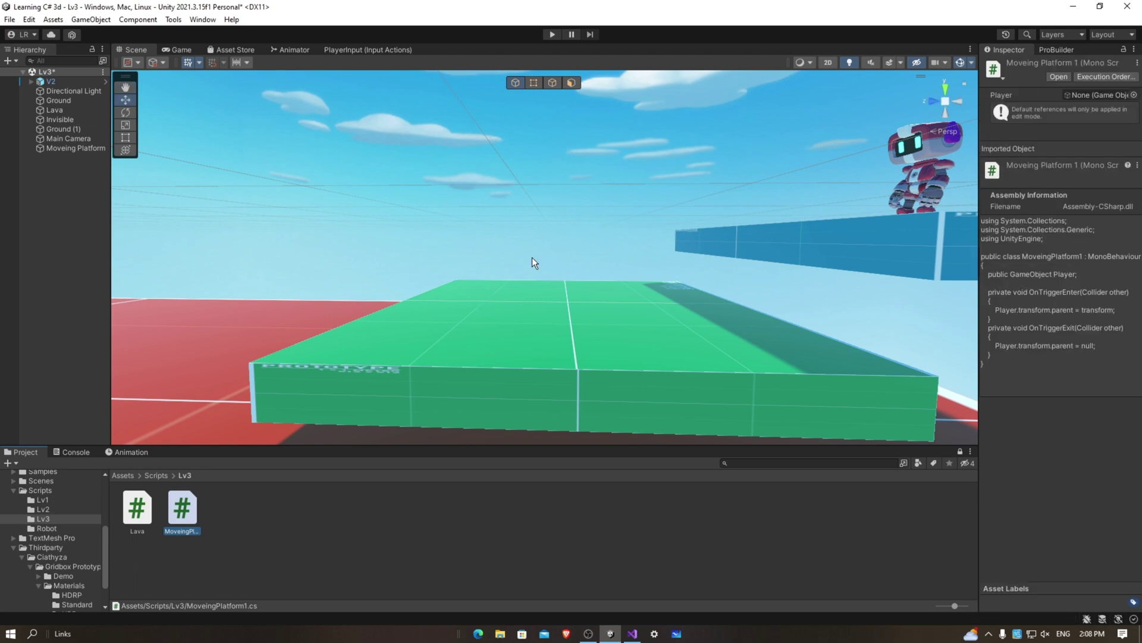
Step: Add the Moveing Platform 1 script to the green platform and assign V2 as its Player
scroll(539, 252, "down", 3)
left_click(538, 303)
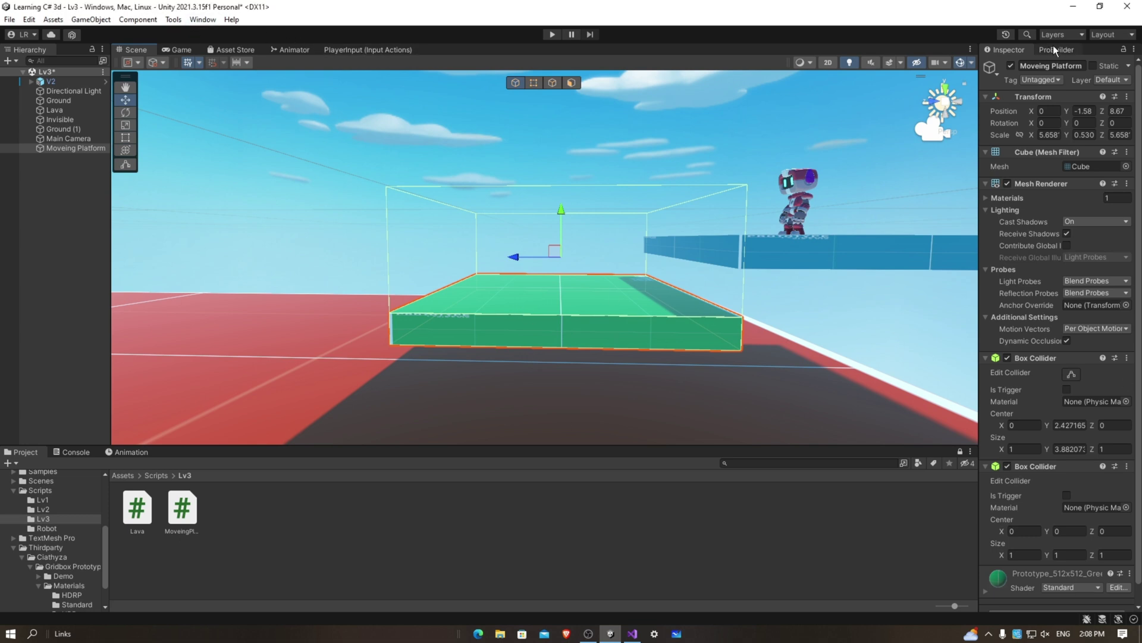
scroll(1008, 280, "down", 2)
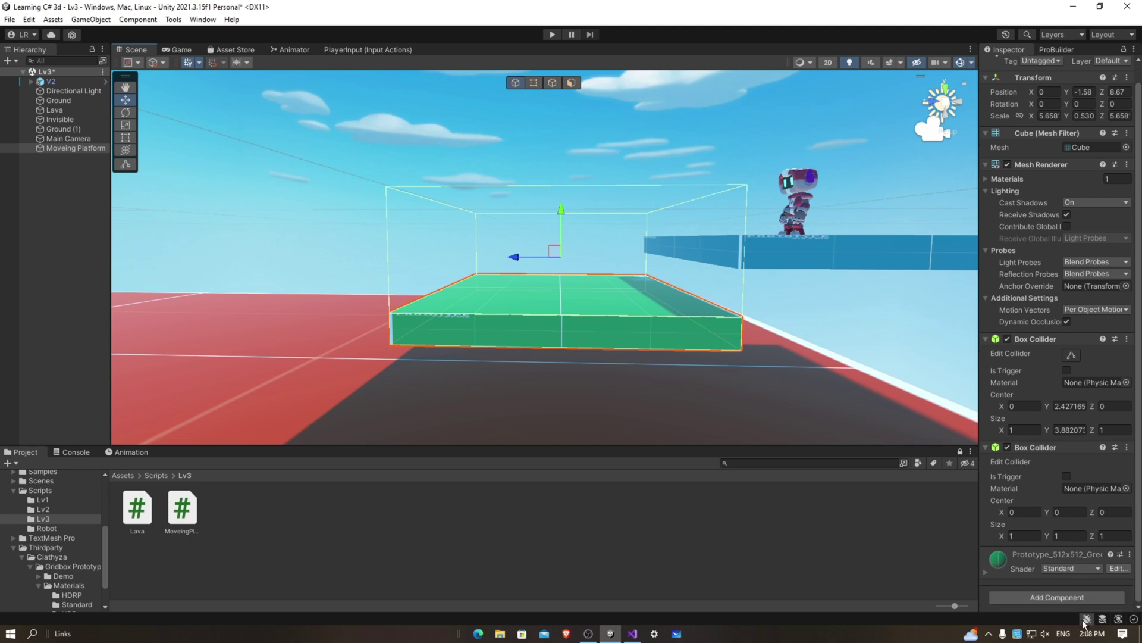
left_click(1033, 592)
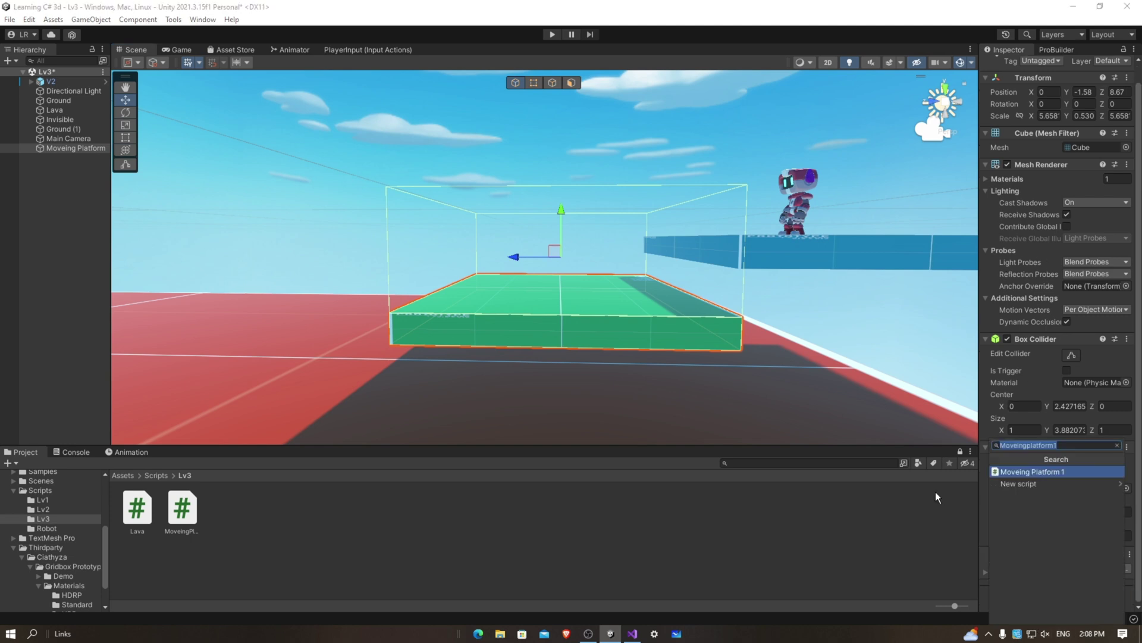
key("Return")
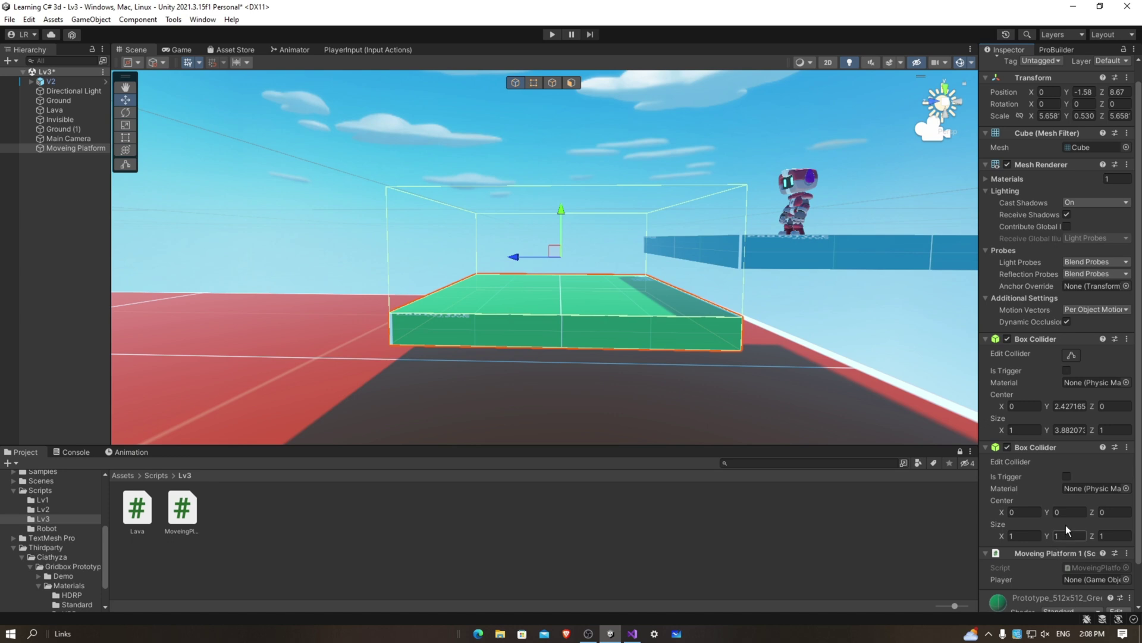
scroll(1068, 565, "down", 2)
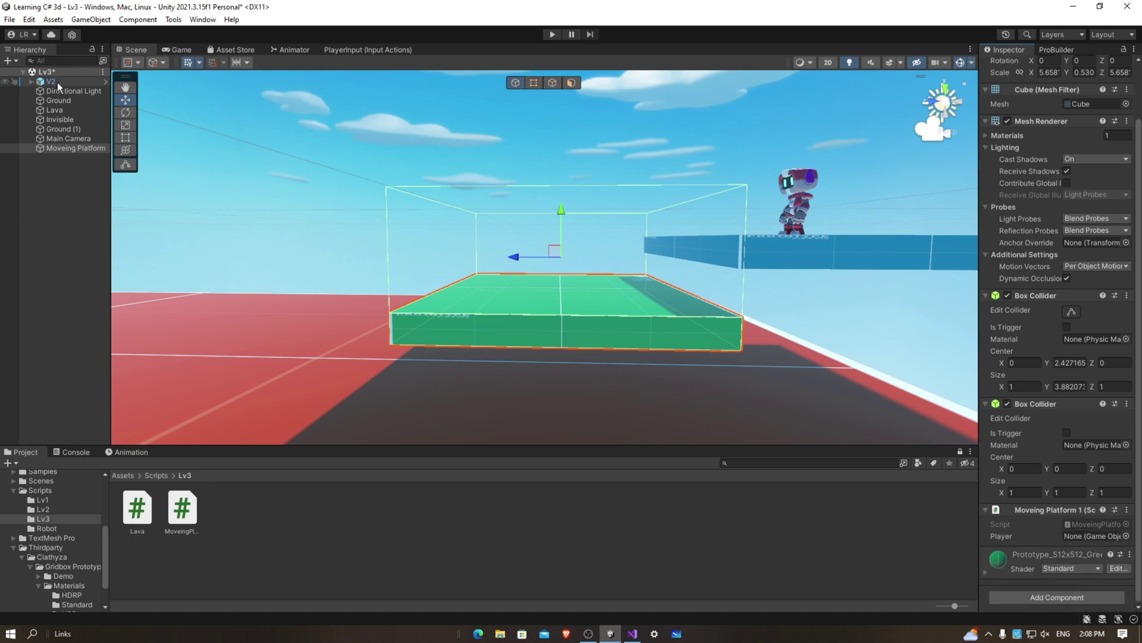
left_click_drag(58, 82, 1087, 537)
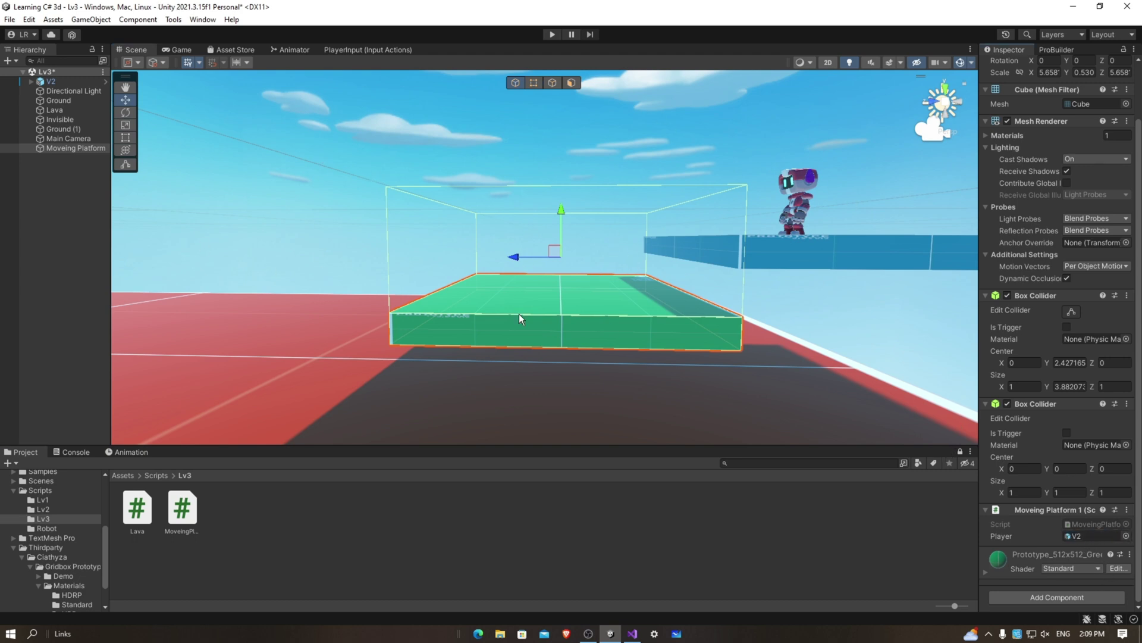
left_click(203, 19)
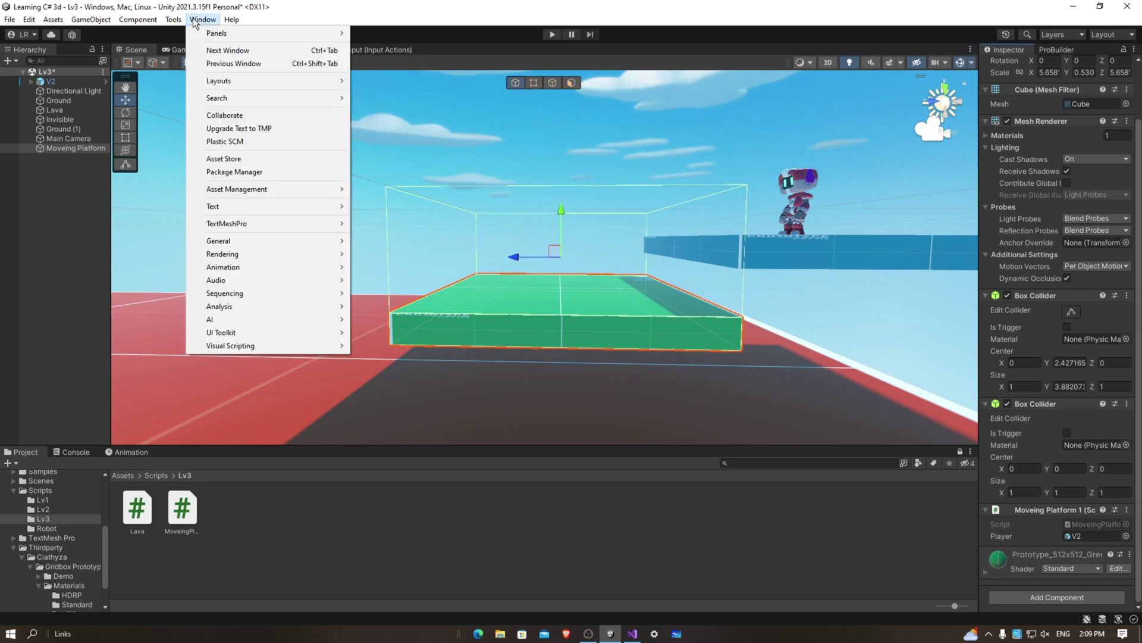
Step: Open and enlarge the Animation window, then start creating a new clip
mouse_move(261, 267)
left_click(413, 268)
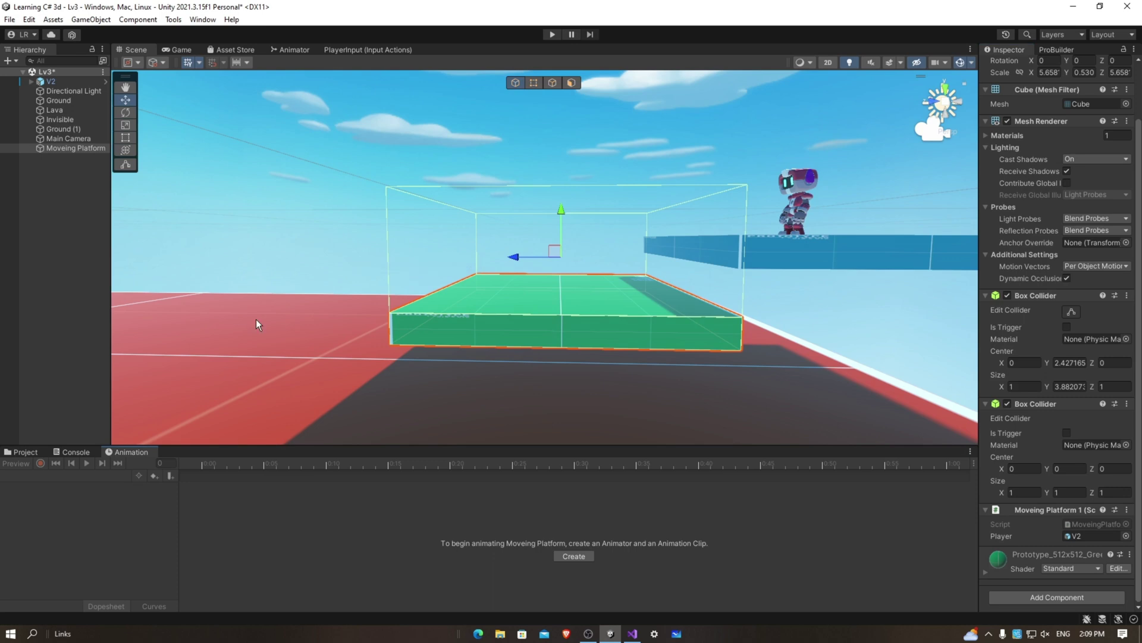
left_click_drag(334, 446, 361, 440)
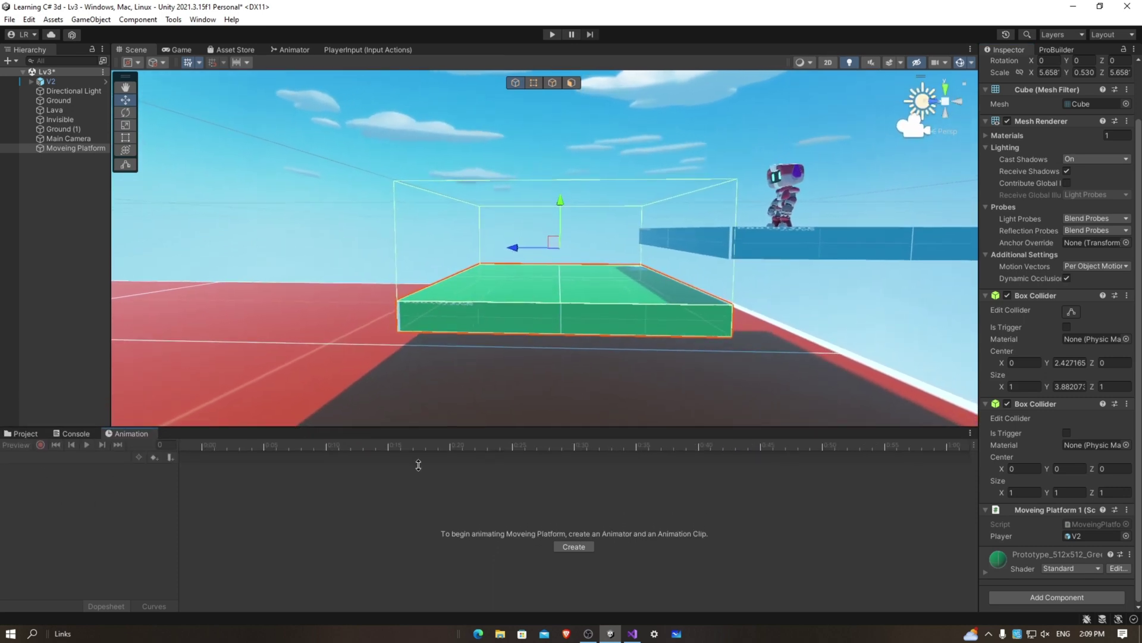
left_click(574, 546)
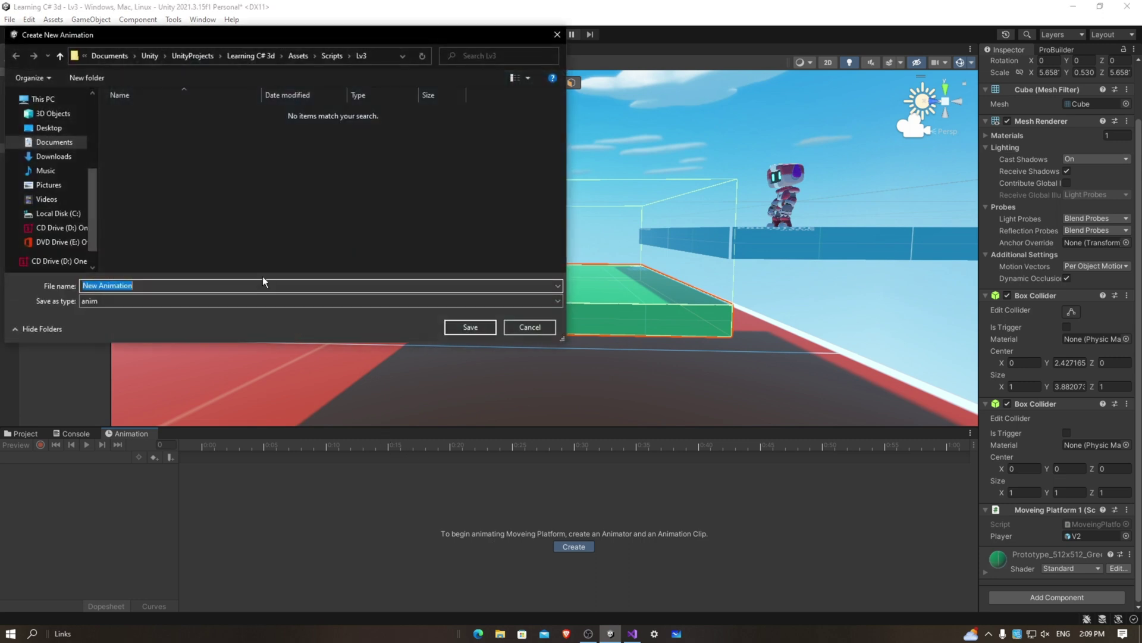
Step: Save the new clip as MoveingPlatform in the Learning C# 3d project's Assets folder
scroll(56, 137, "up", 3)
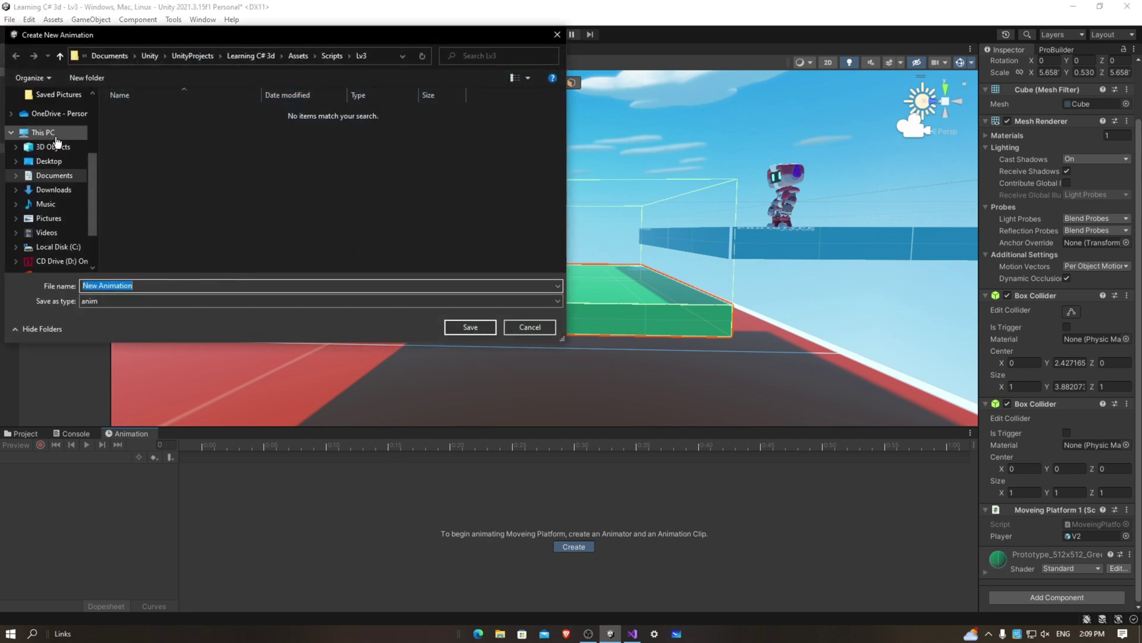
scroll(57, 141, "up", 2)
left_click(53, 146)
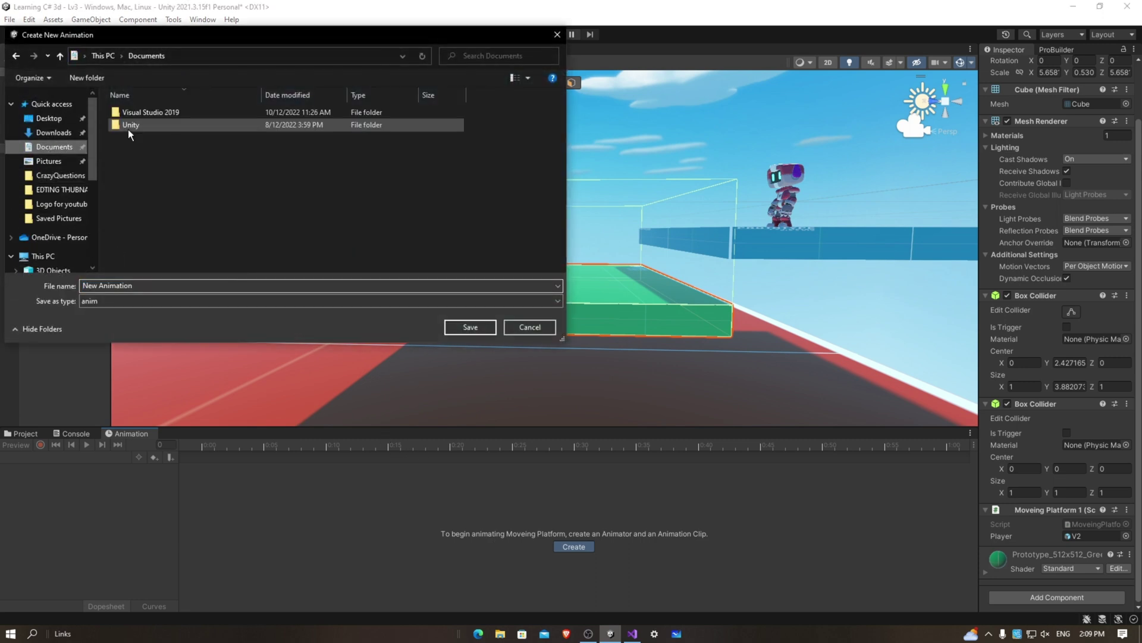
double_click(143, 126)
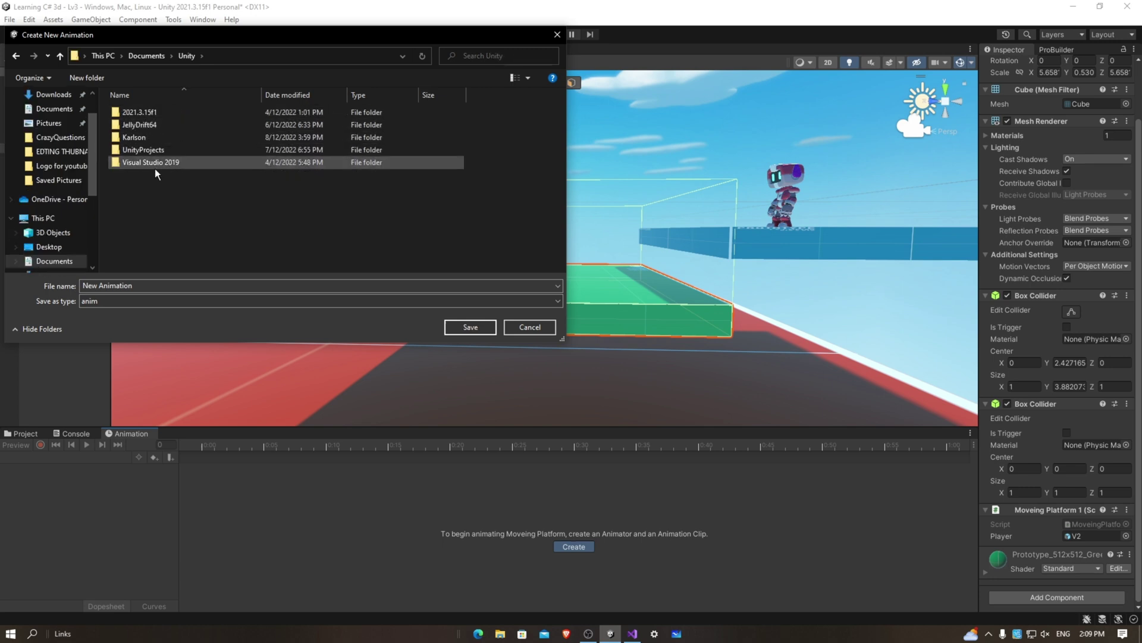
double_click(178, 148)
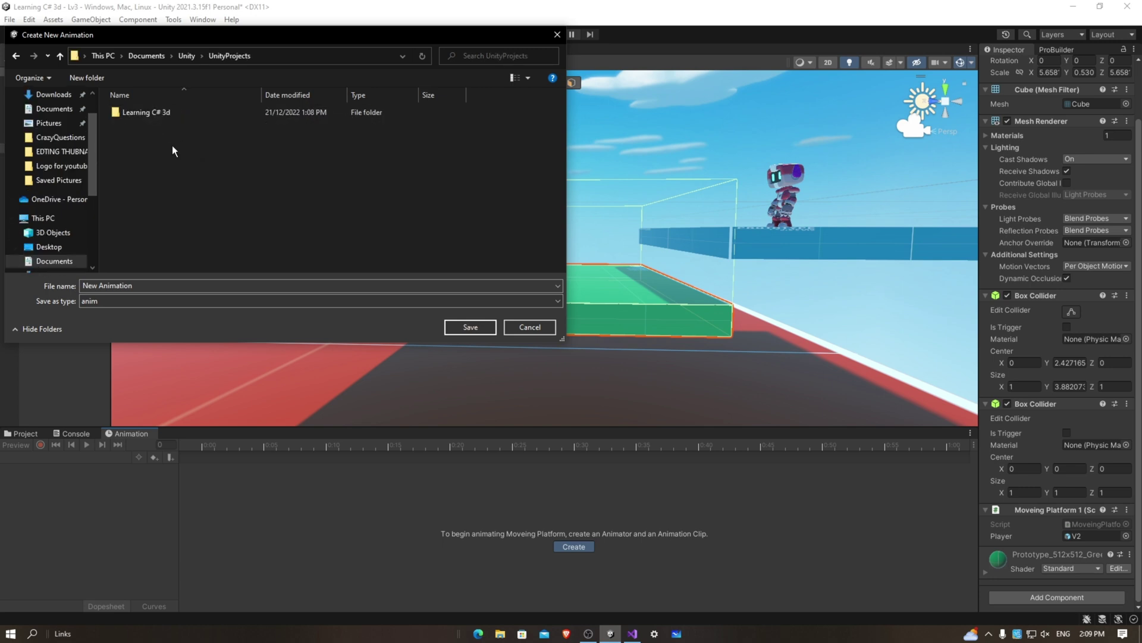
double_click(169, 112)
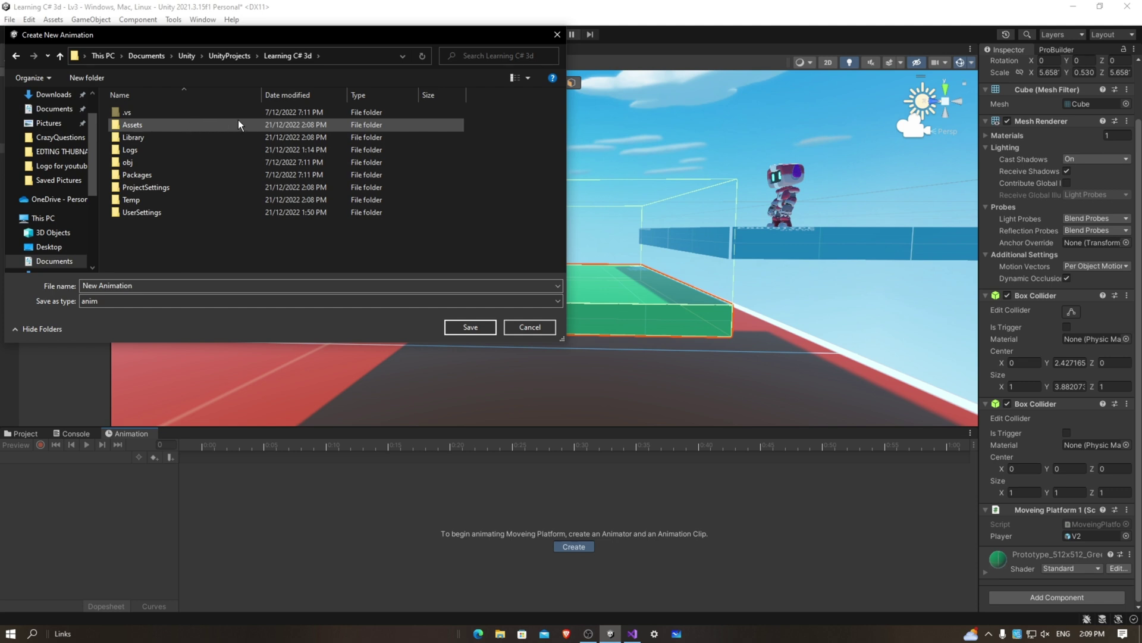
left_click(469, 324)
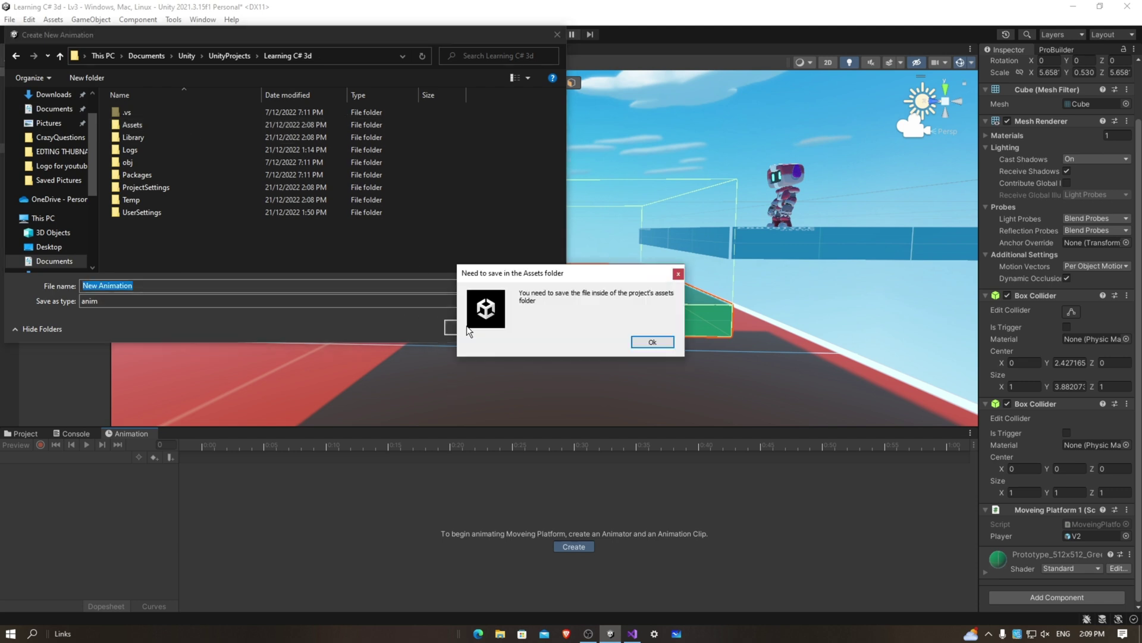
left_click(647, 342)
left_click(179, 125)
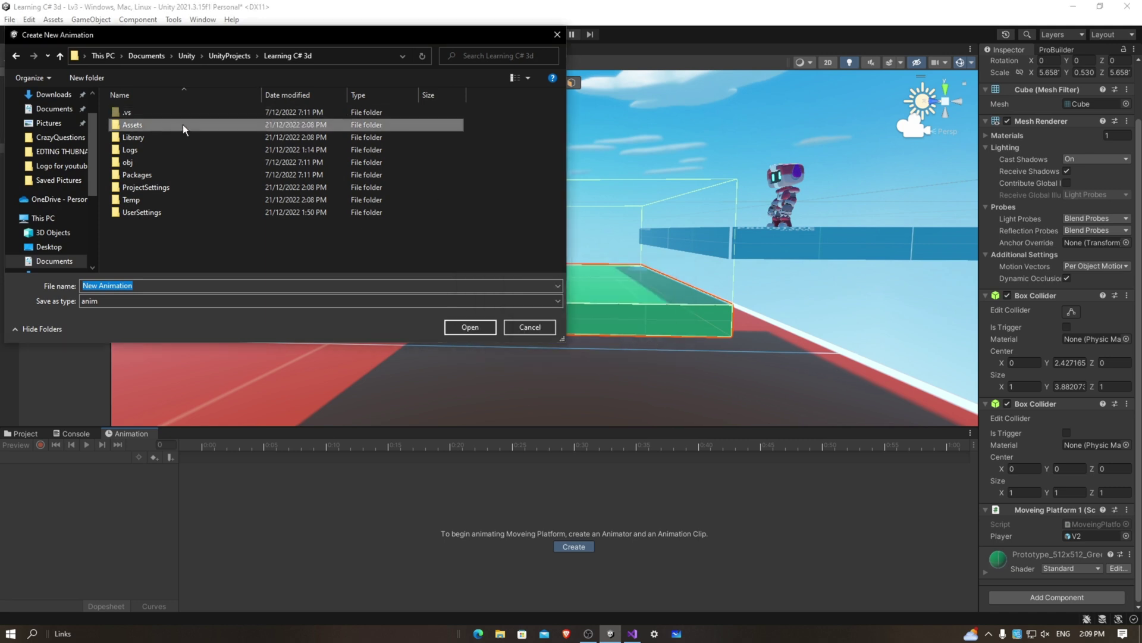
double_click(183, 124)
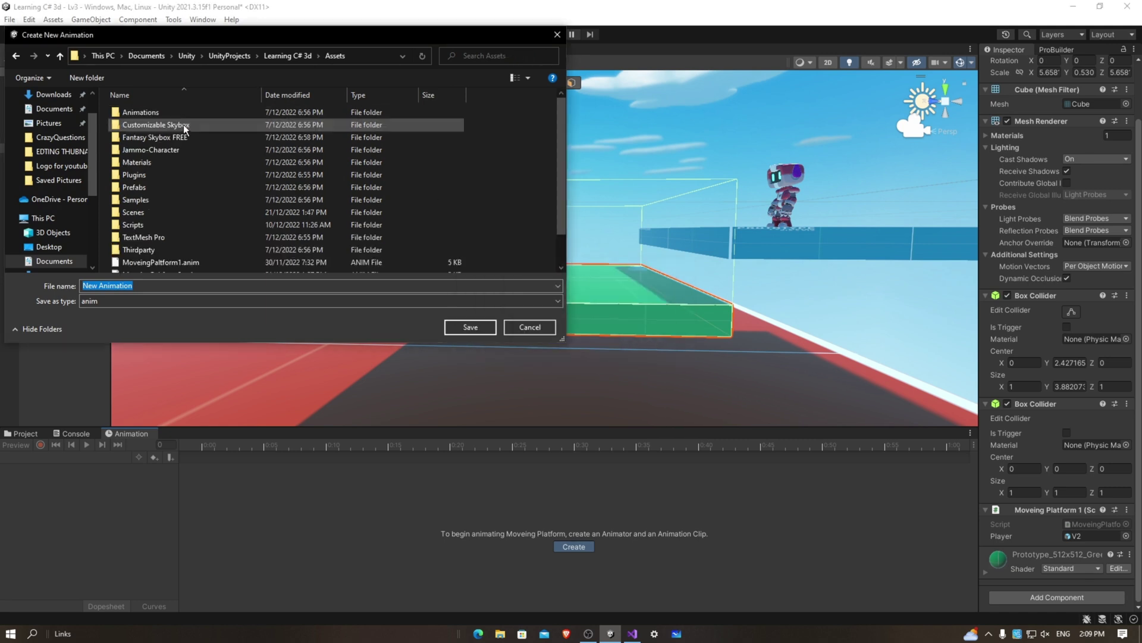
left_click(136, 287)
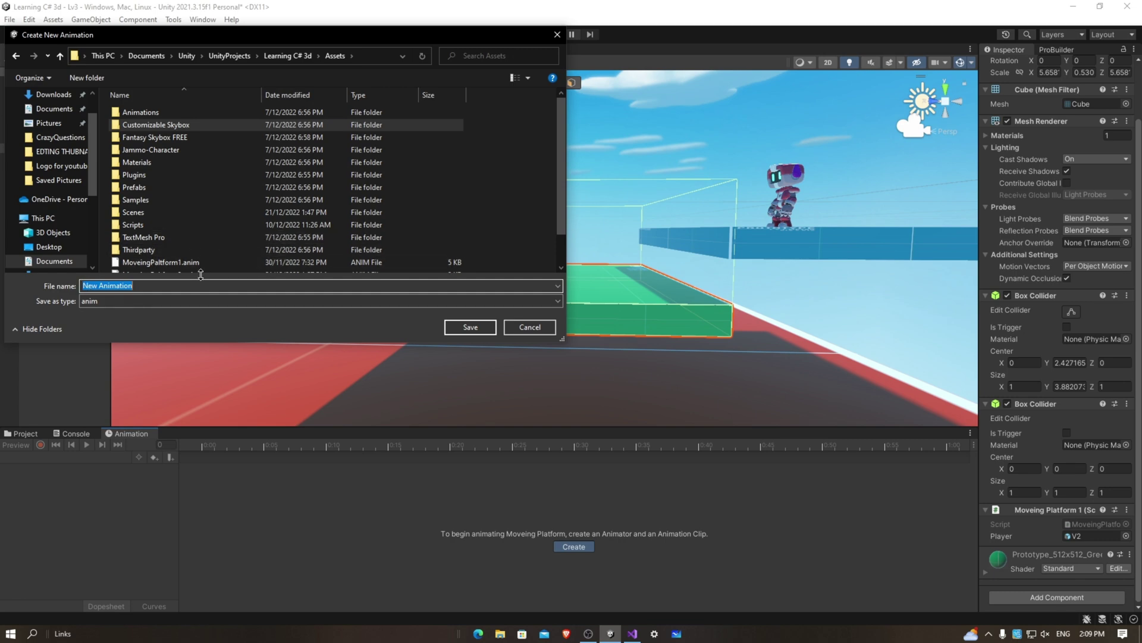
type("Moveing")
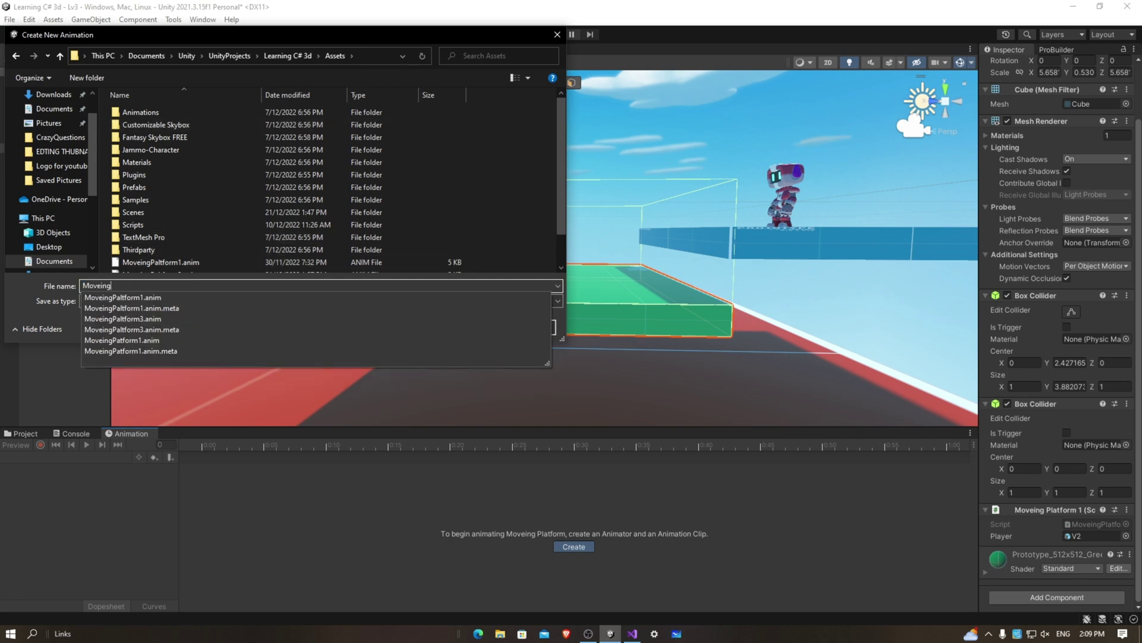
type("Platform")
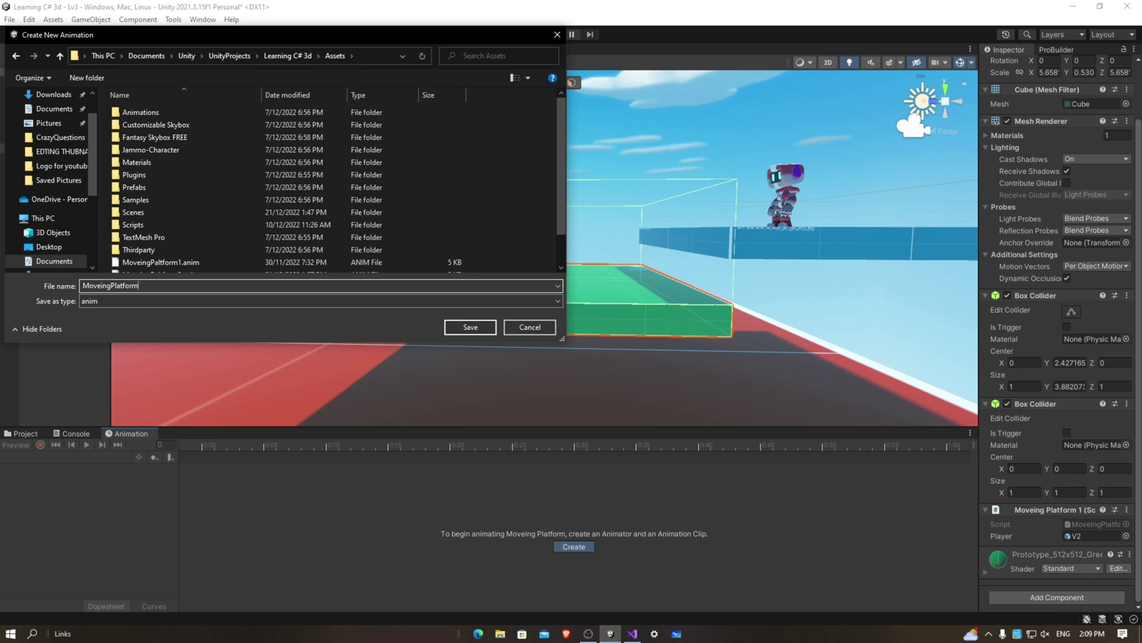
key("Return")
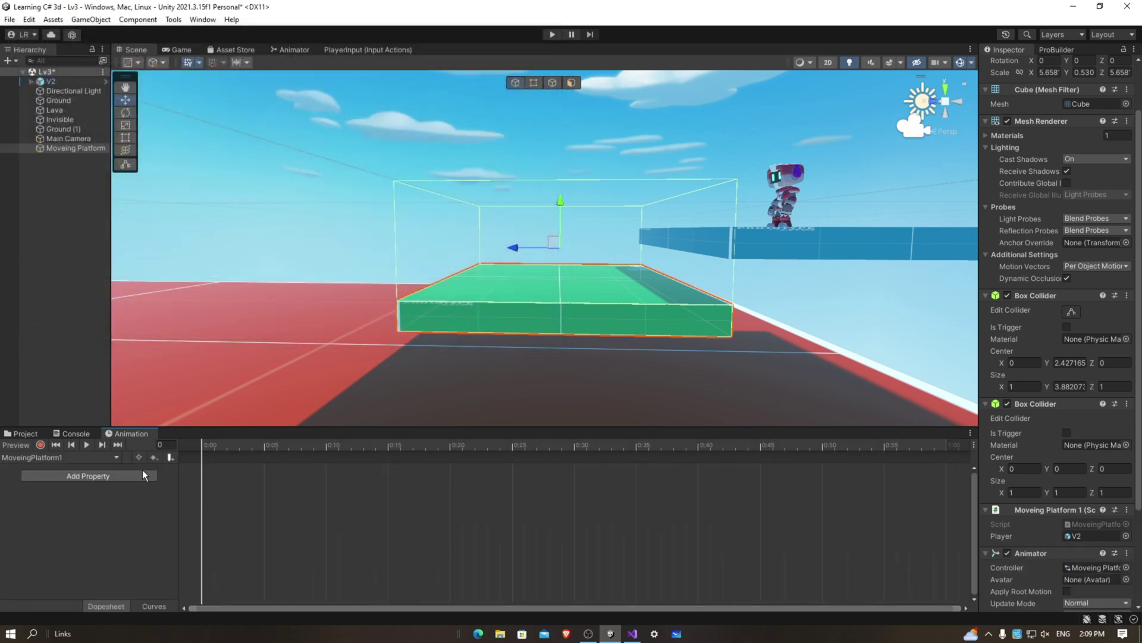
Step: Record a 0:30 position keyframe with the platform moved left to the ground's centre
mouse_move(488, 201)
right_mouse_down()
mouse_move(395, 235)
mouse_move(434, 220)
mouse_move(584, 211)
mouse_move(505, 210)
right_mouse_up()
key("s")
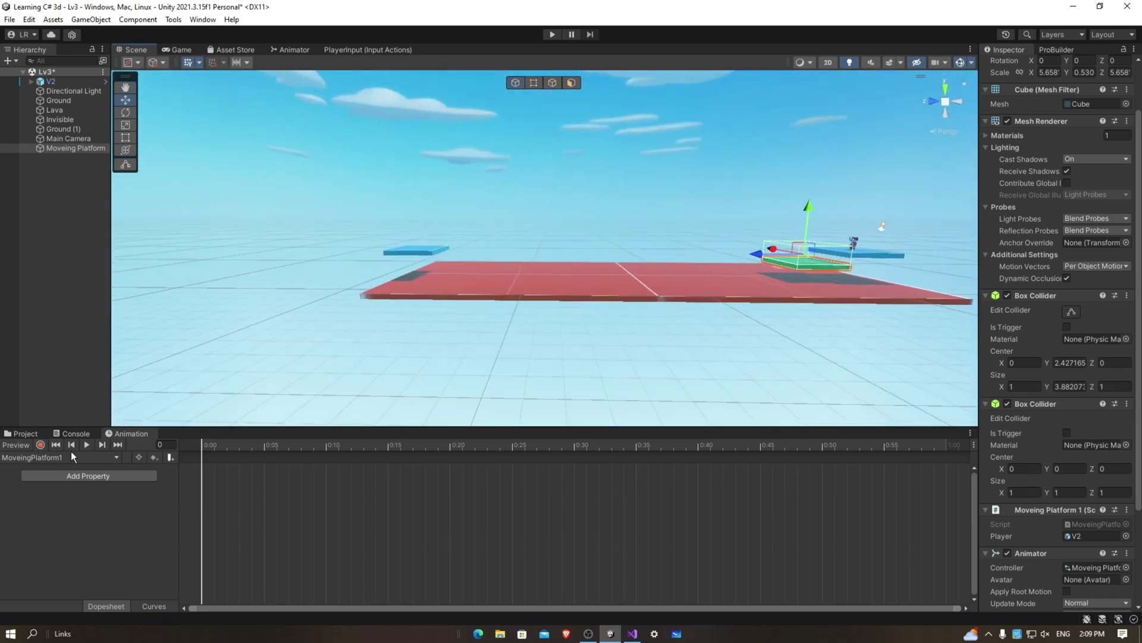
left_click(40, 445)
left_click_drag(201, 448, 570, 445)
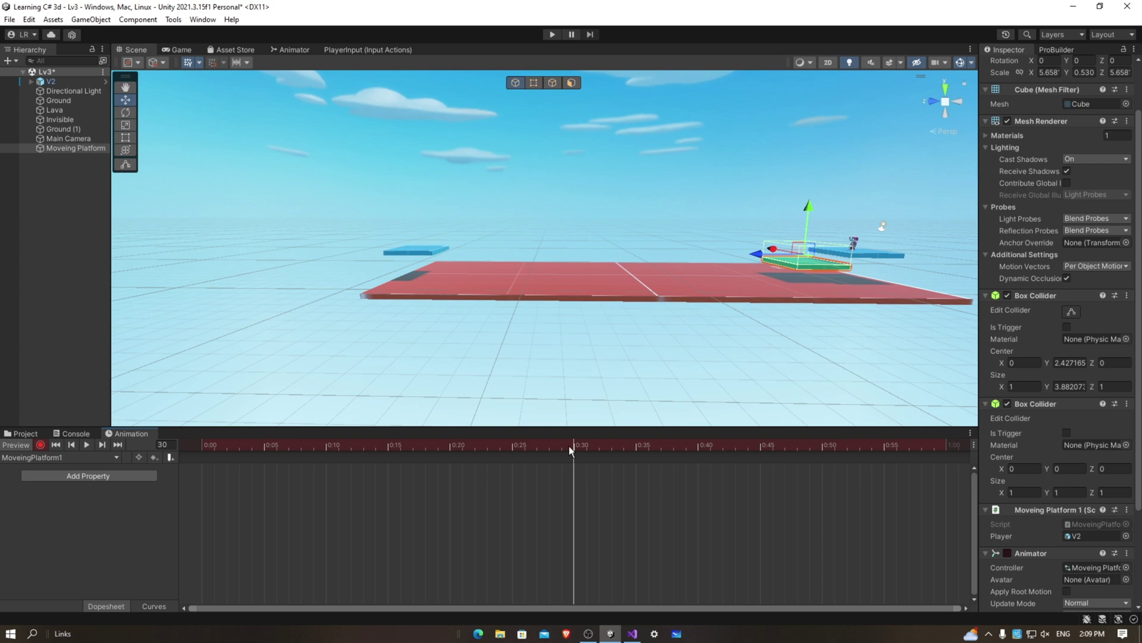
left_click_drag(758, 255, 417, 311)
left_click_drag(573, 448, 948, 445)
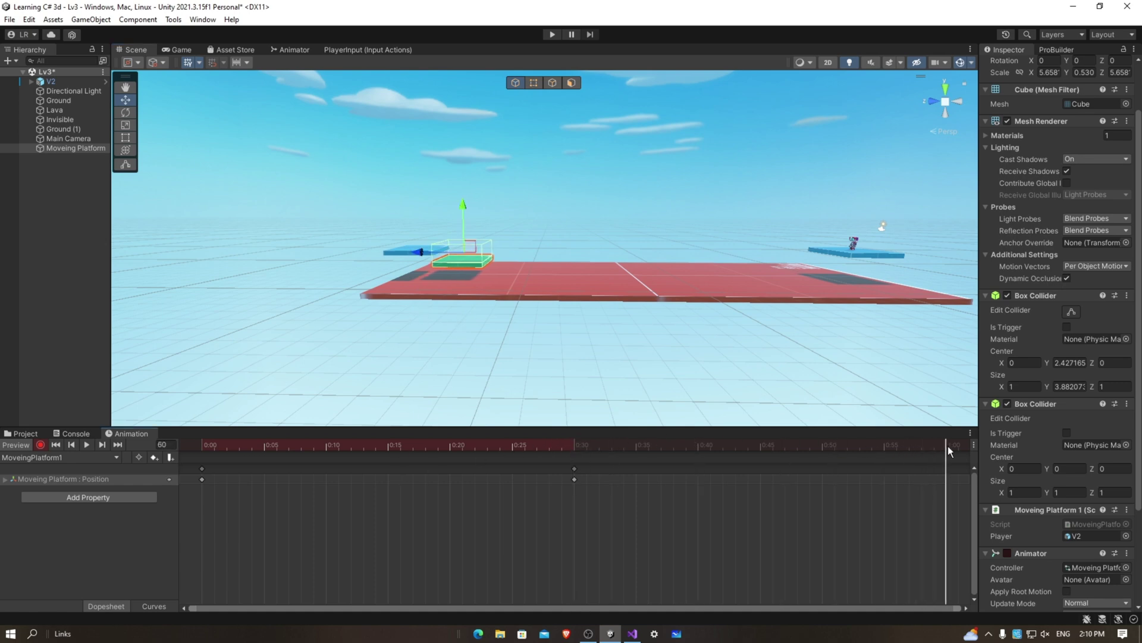
Step: Copy the 0:00 position keyframe to 1:00, return to frame 0 and stop recording
left_click(201, 469)
left_click(201, 506)
key("ctrl+v")
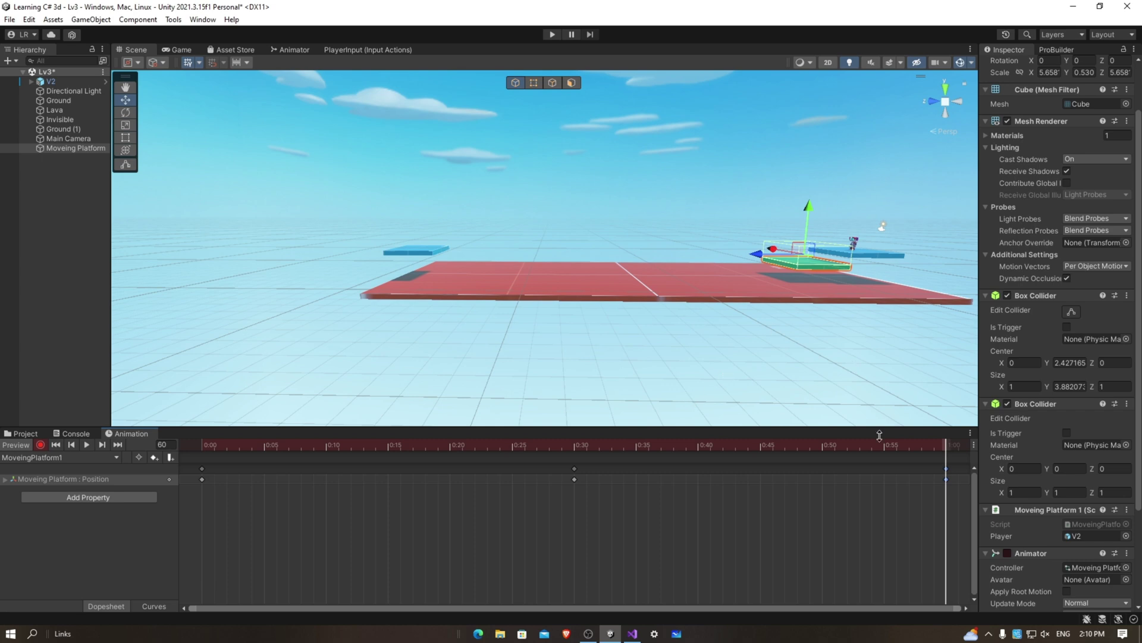
left_click_drag(958, 444, 190, 427)
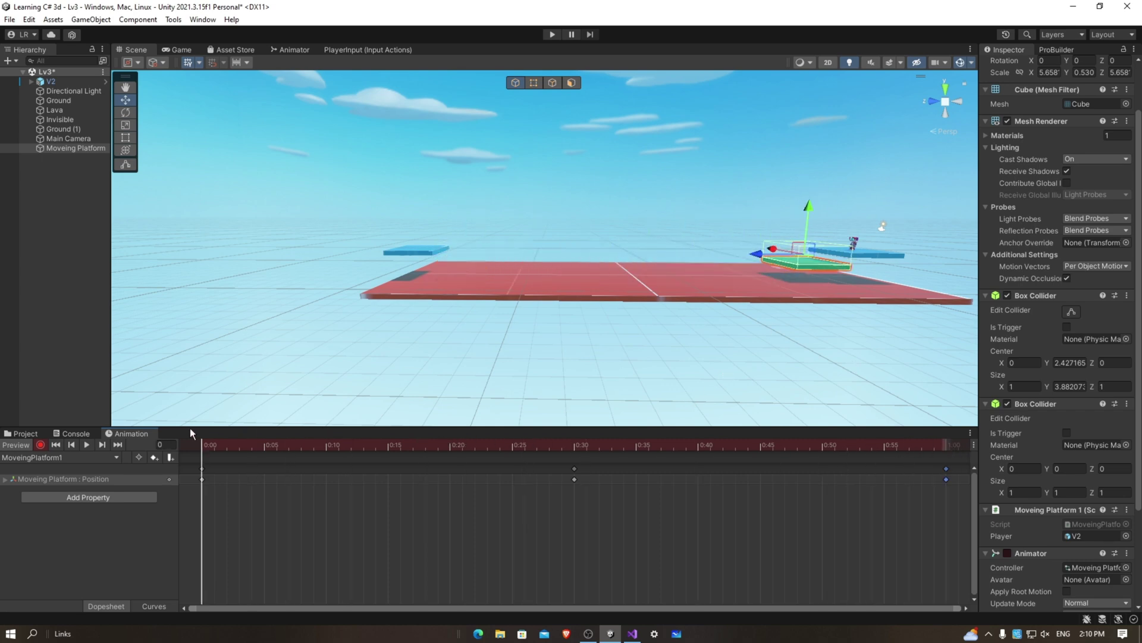
left_click(39, 444)
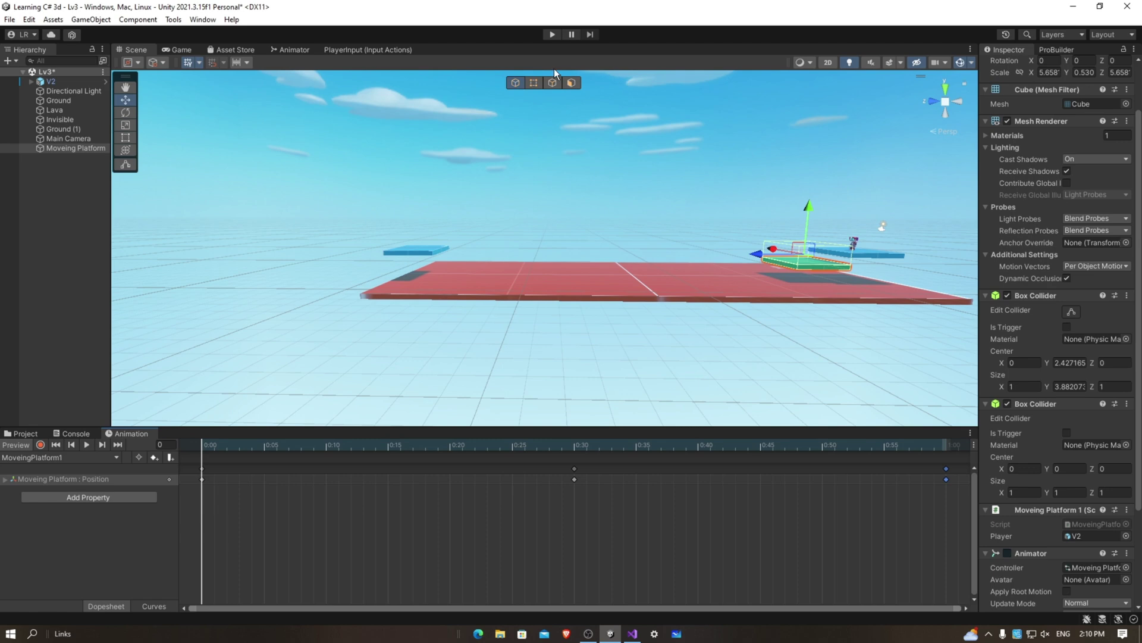
left_click_drag(730, 170, 676, 288, "alt")
left_click(805, 377)
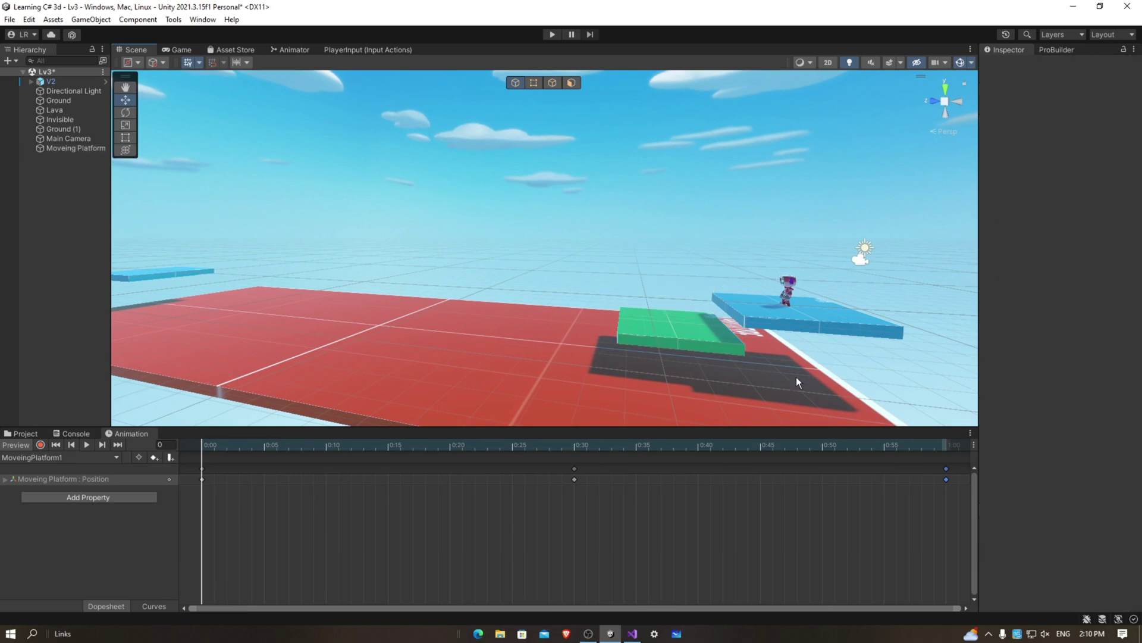
Step: Make the platform's first Box Collider a trigger and stretch it to Center Y 2.98, Size Y 4.98
left_click(681, 326)
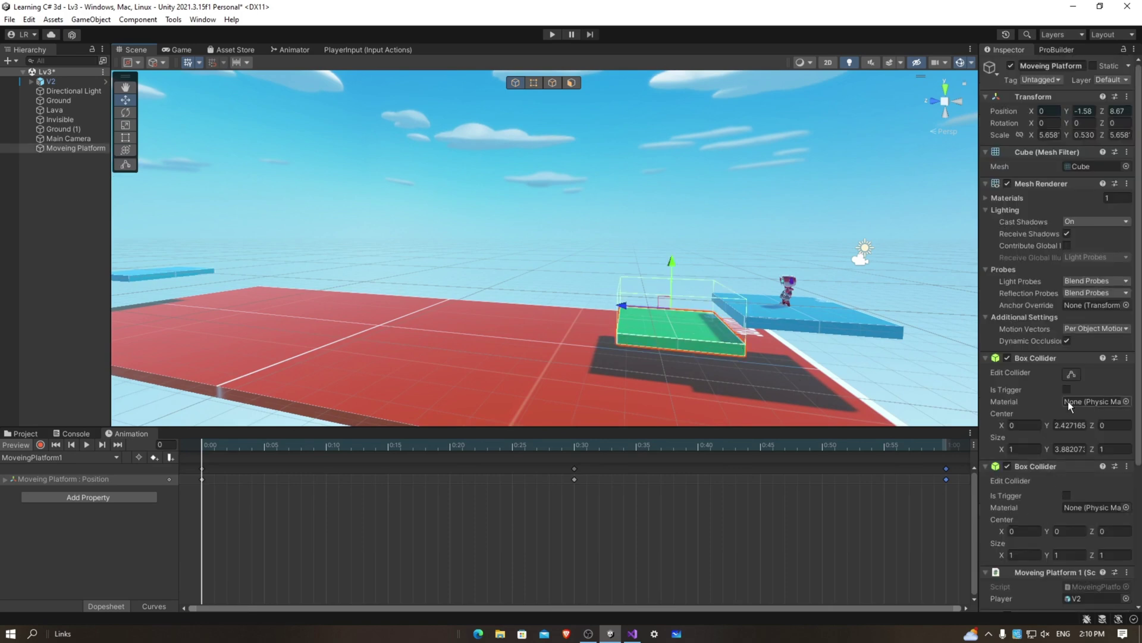
left_click(1075, 375)
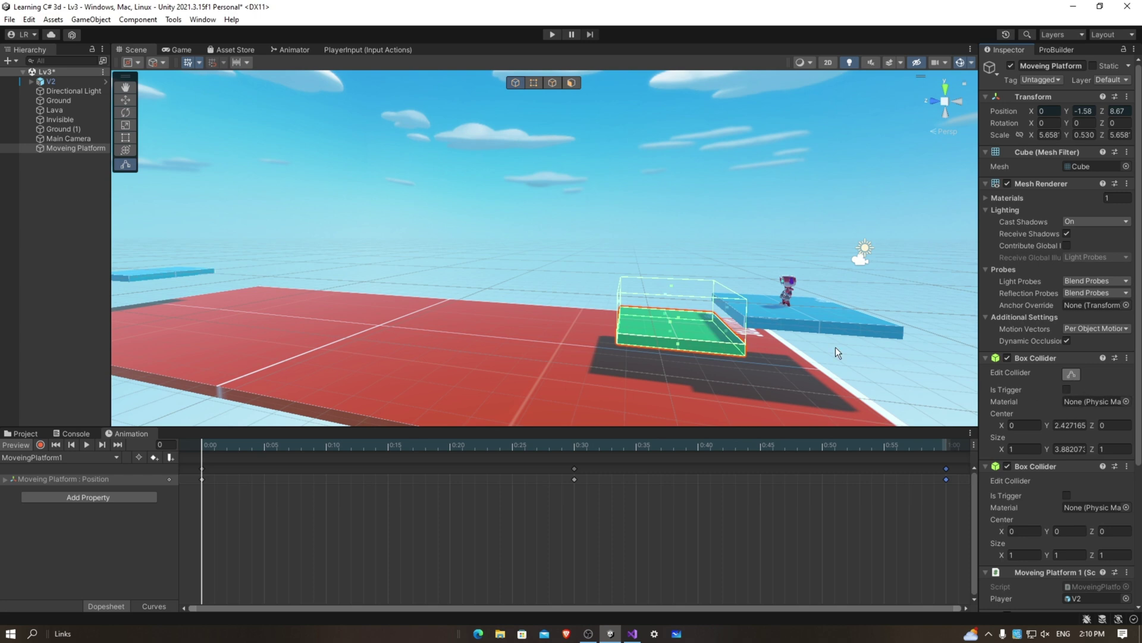
left_click_drag(743, 313, 684, 297, "alt")
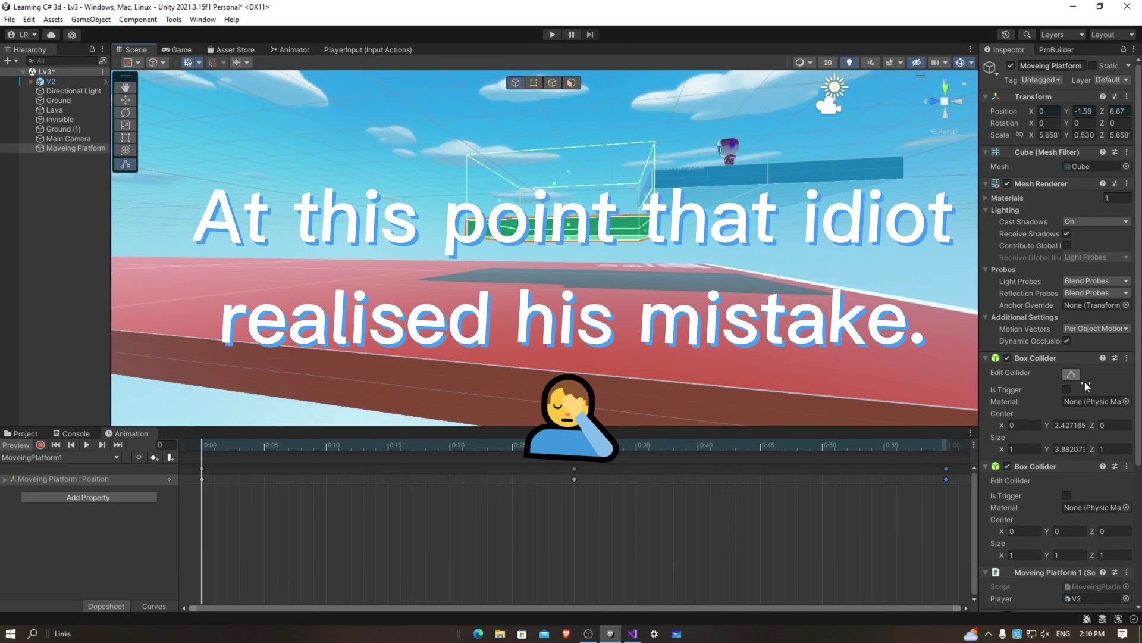
left_click(1067, 391)
left_click_drag(720, 258, 712, 256, "alt")
right_click_drag(721, 272, 845, 303)
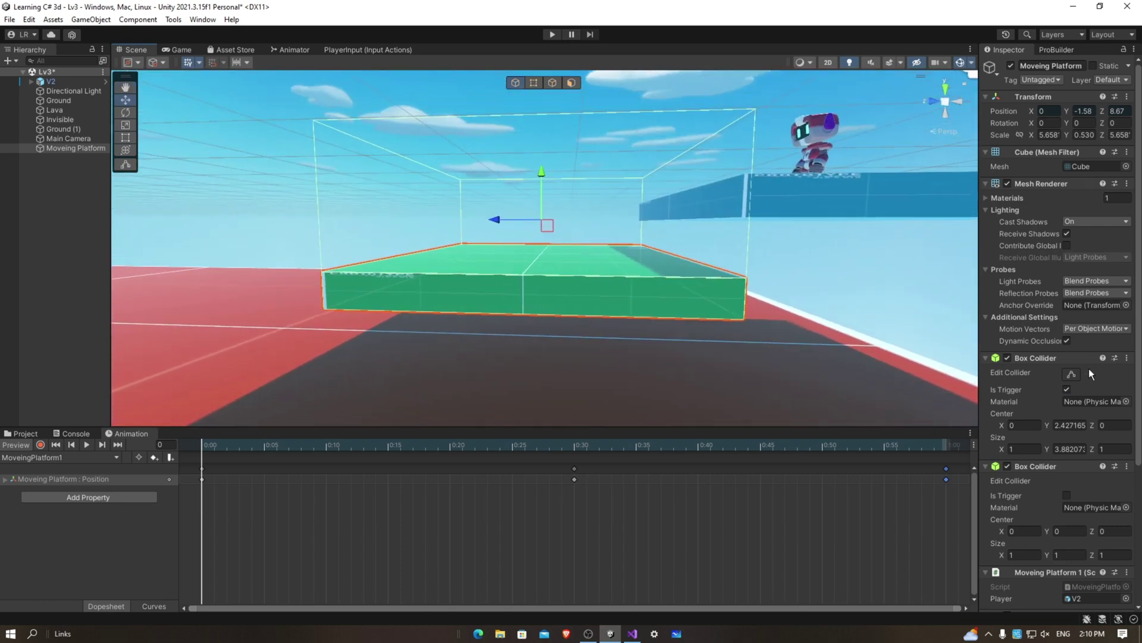
left_click_drag(541, 159, 548, 134)
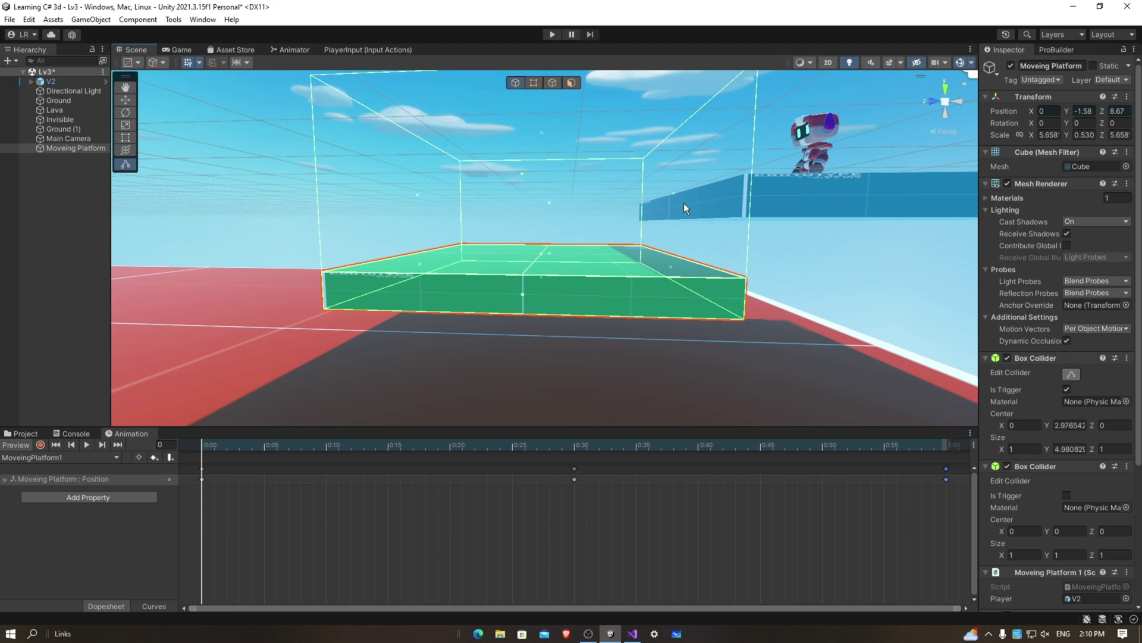
left_click(553, 36)
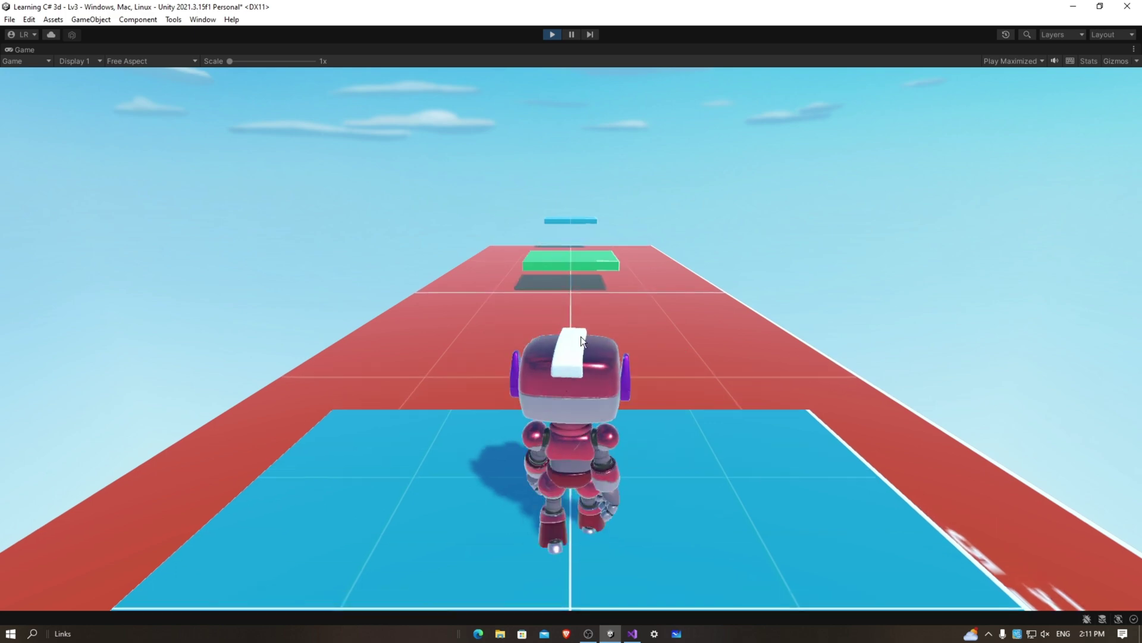
left_click(550, 35)
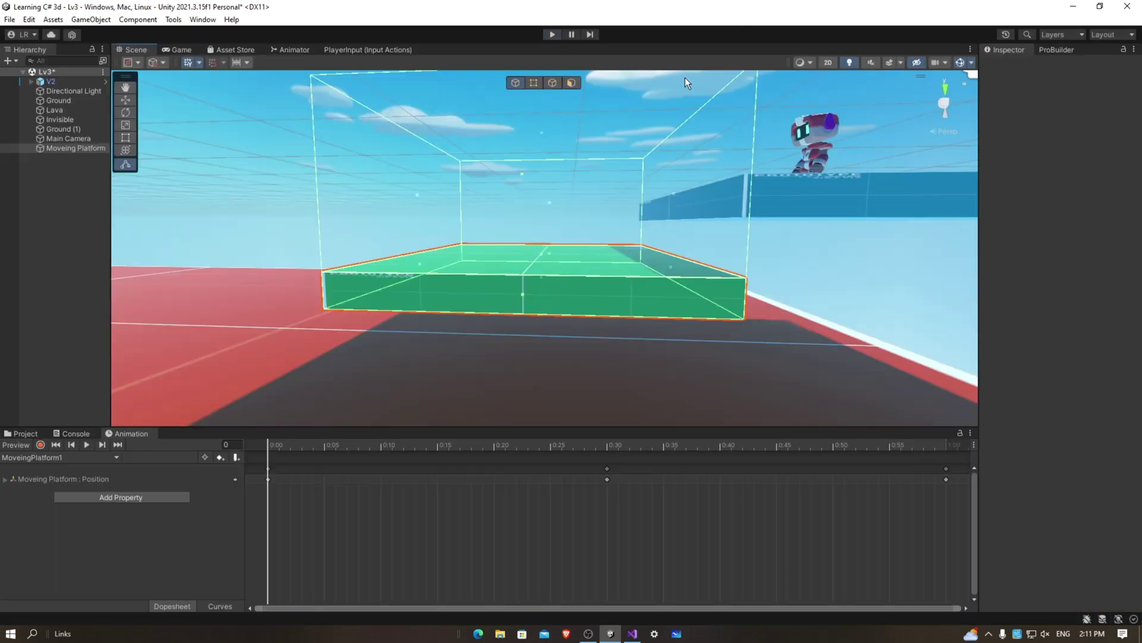
left_click(572, 290)
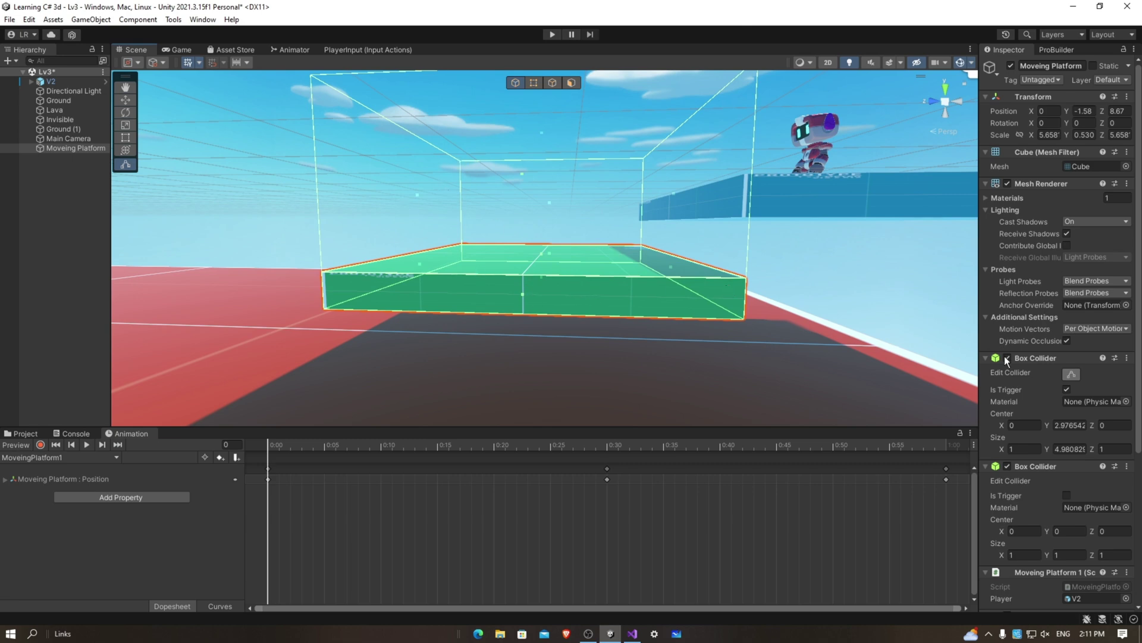
Step: Open the platform's animator controller, set the MovingPlatform1 state's Speed to 0.2, and start a play test
scroll(1048, 383, "down", 5)
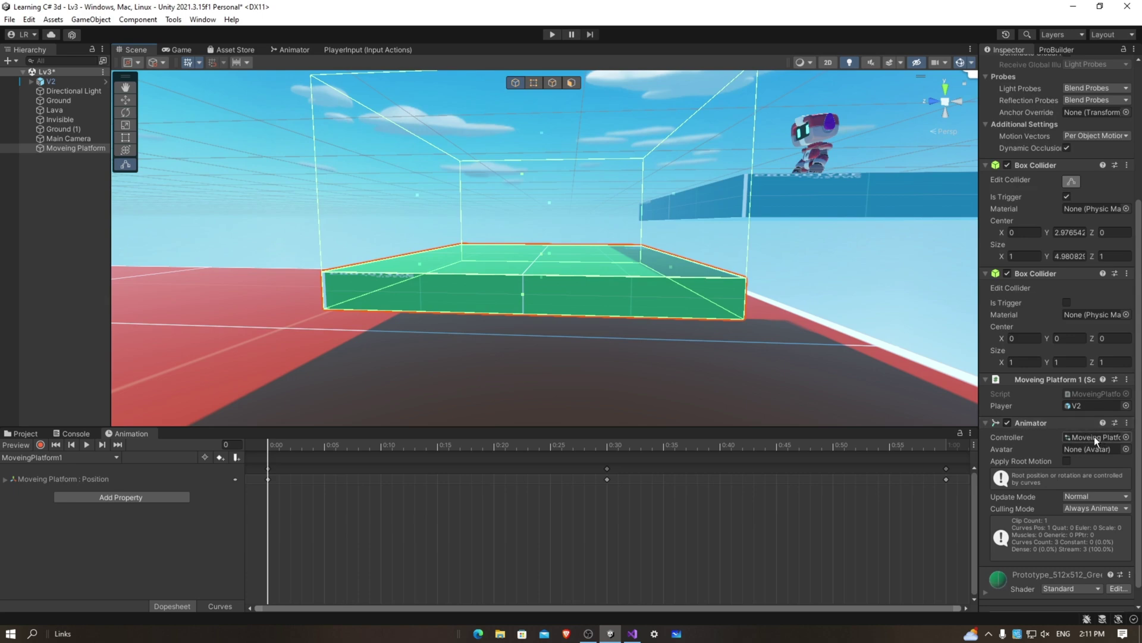
double_click(1094, 436)
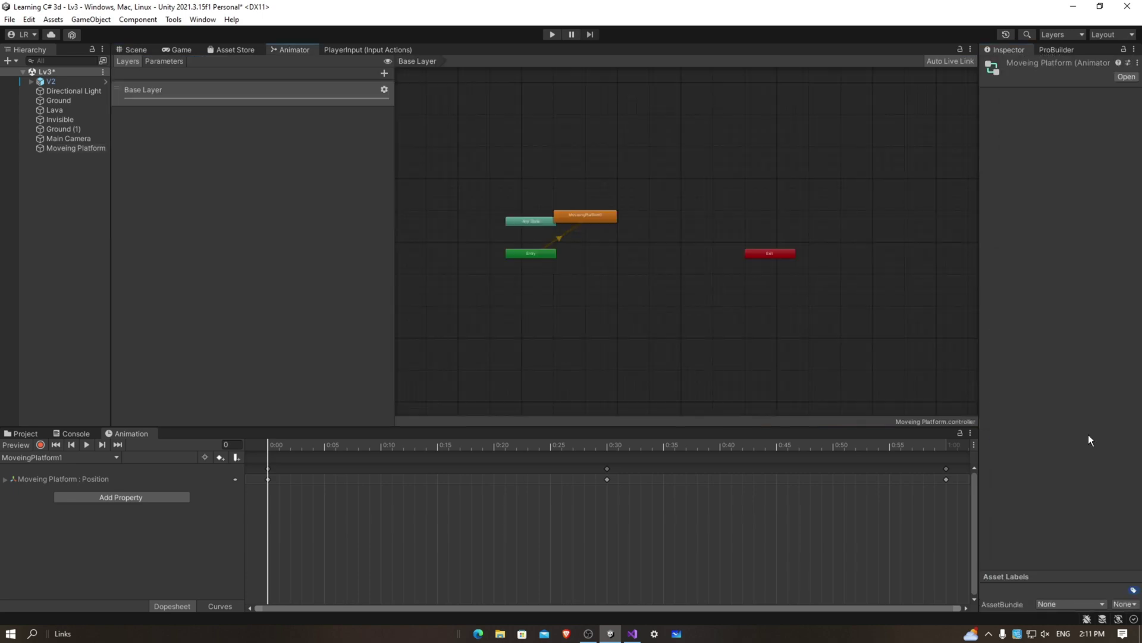
right_click(605, 220)
left_click(580, 211)
left_click_drag(589, 223, 630, 238)
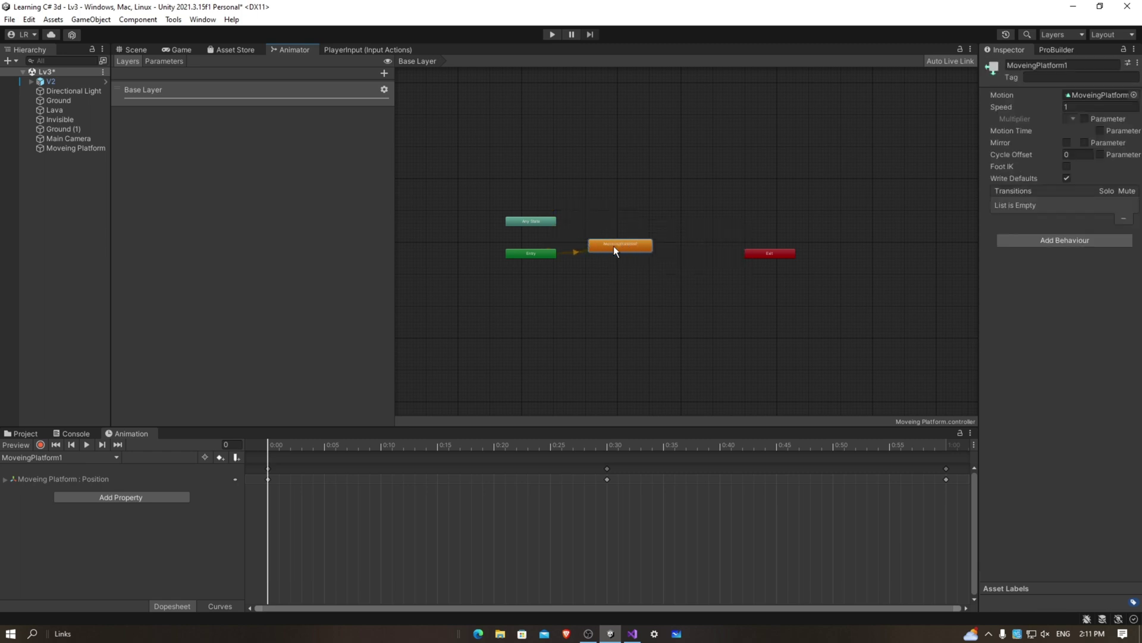
scroll(630, 241, "up", 5)
scroll(619, 250, "down", 2)
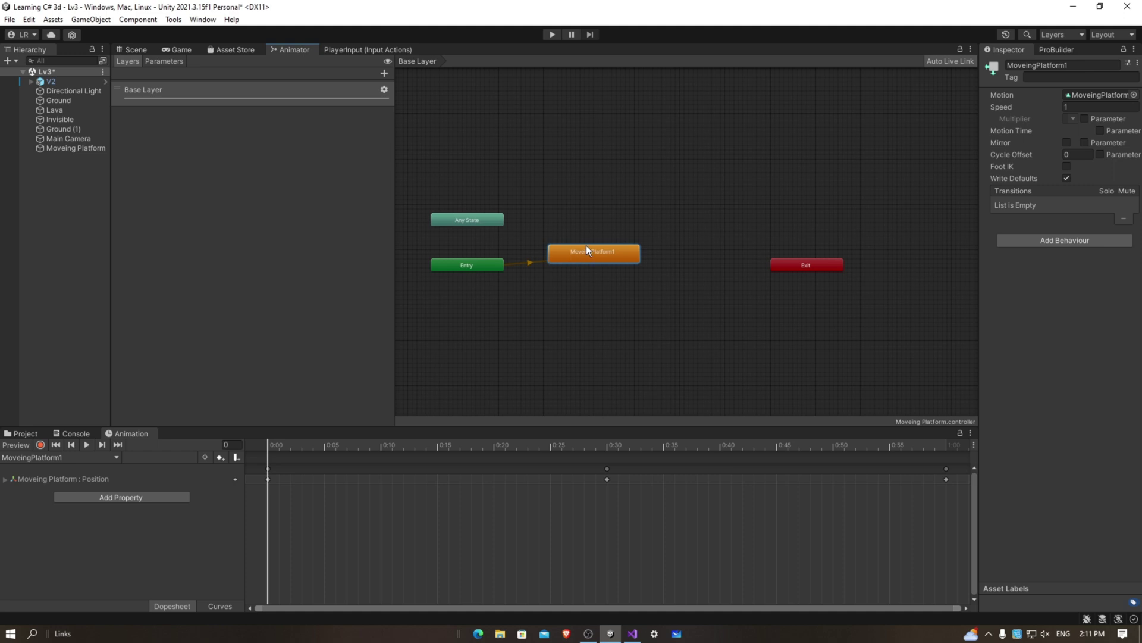
left_click_drag(587, 249, 591, 232)
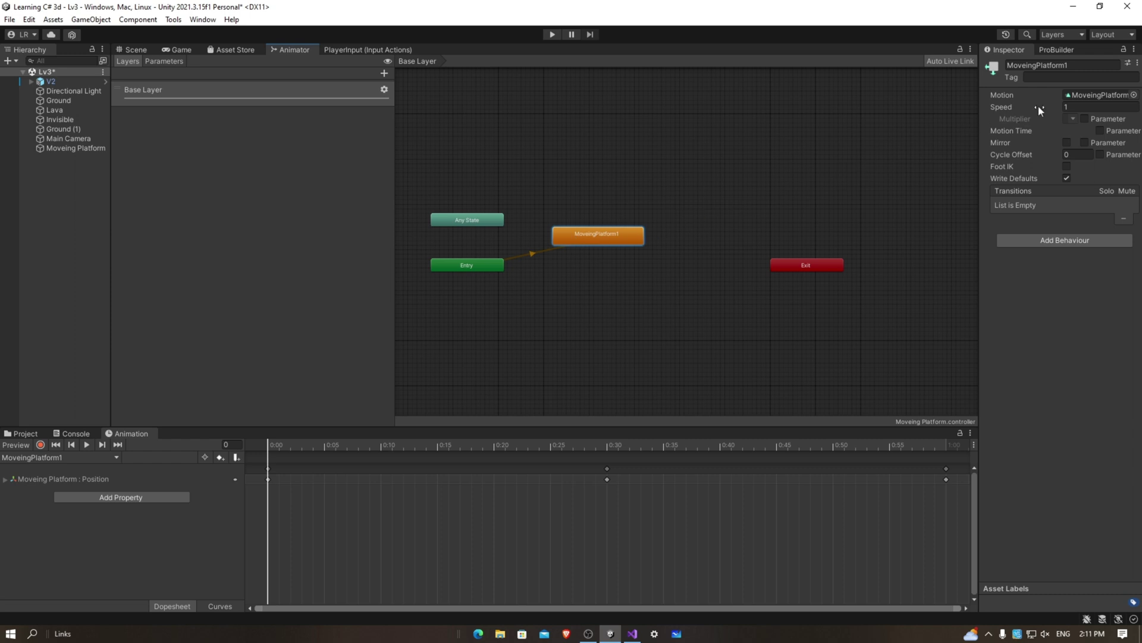
left_click(1080, 107)
left_click(551, 36)
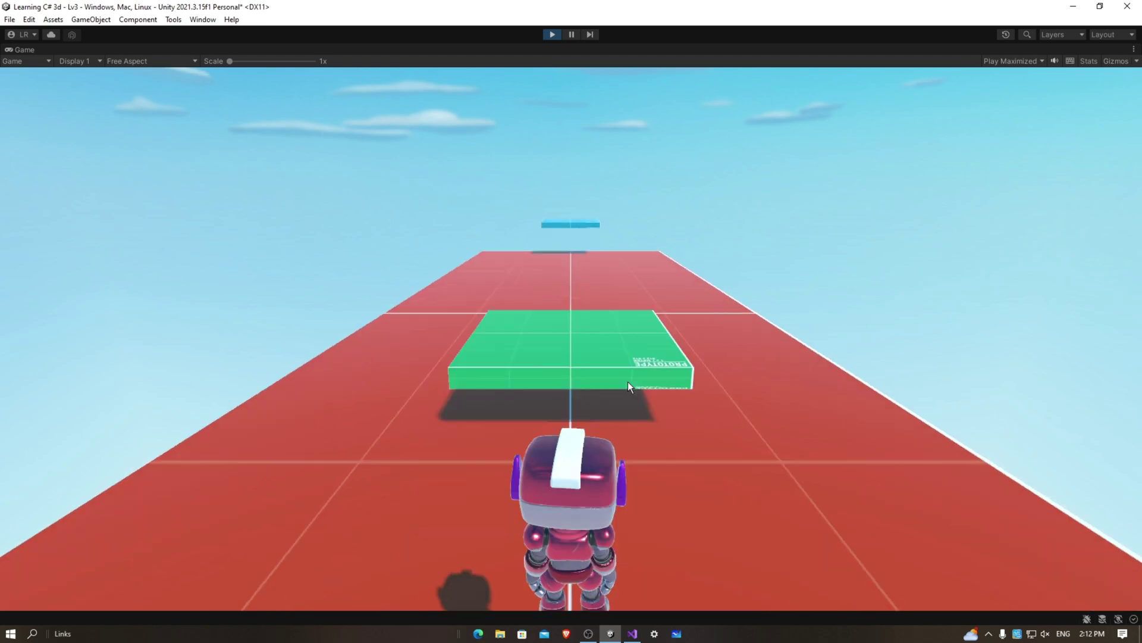
Step: Walk and jump the robot onto the slow green platform and across to the raised blue platform
key("w")
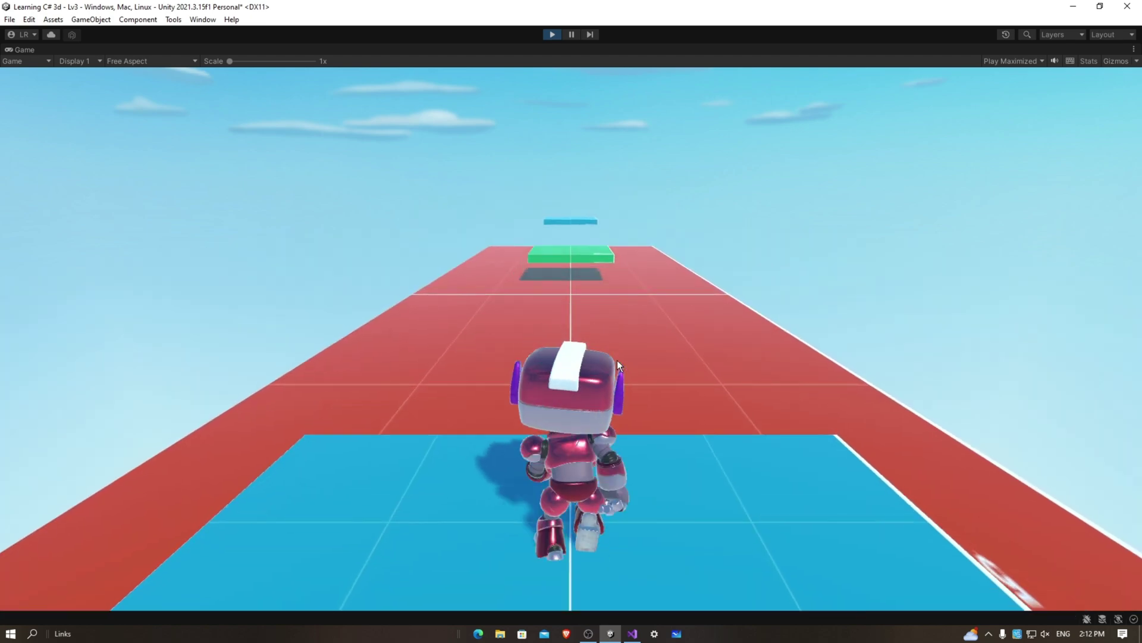
key("w")
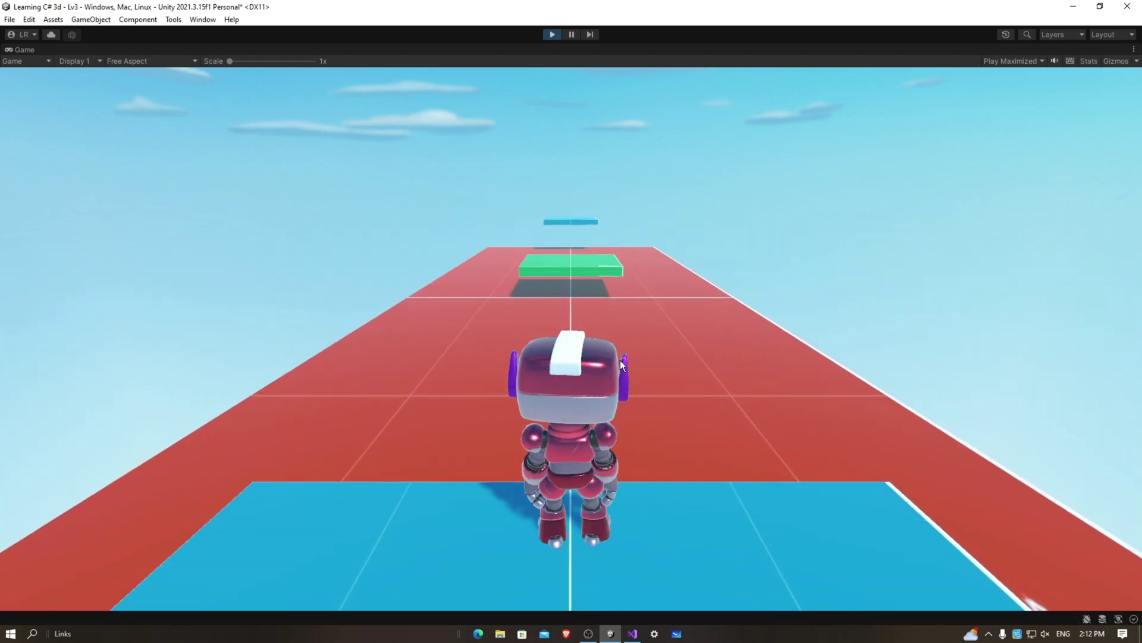
key("space")
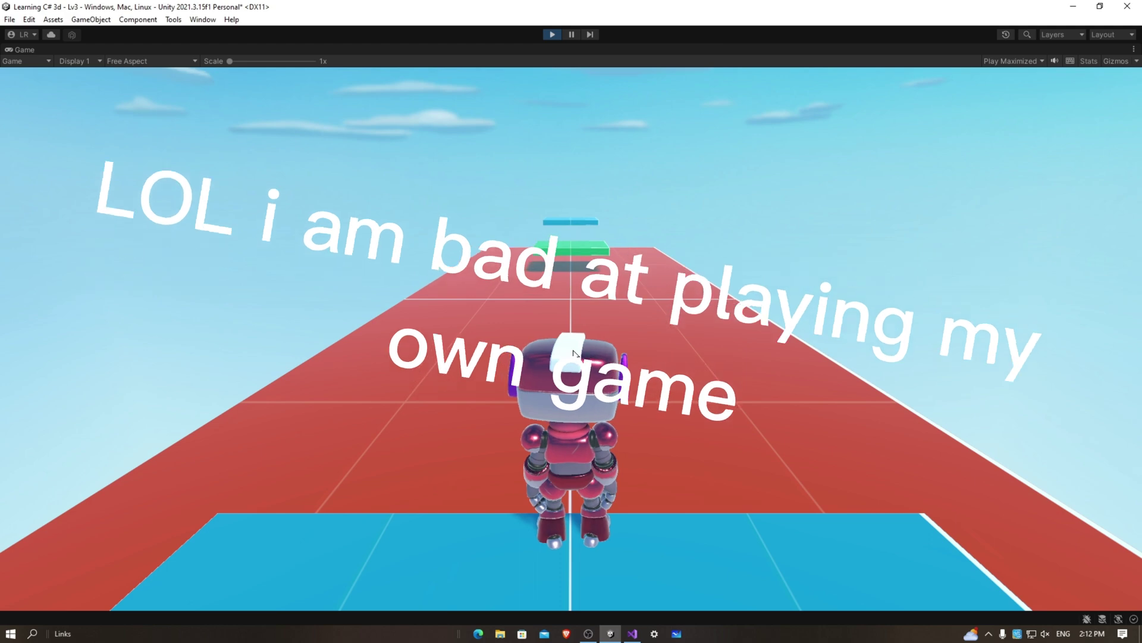
key("w")
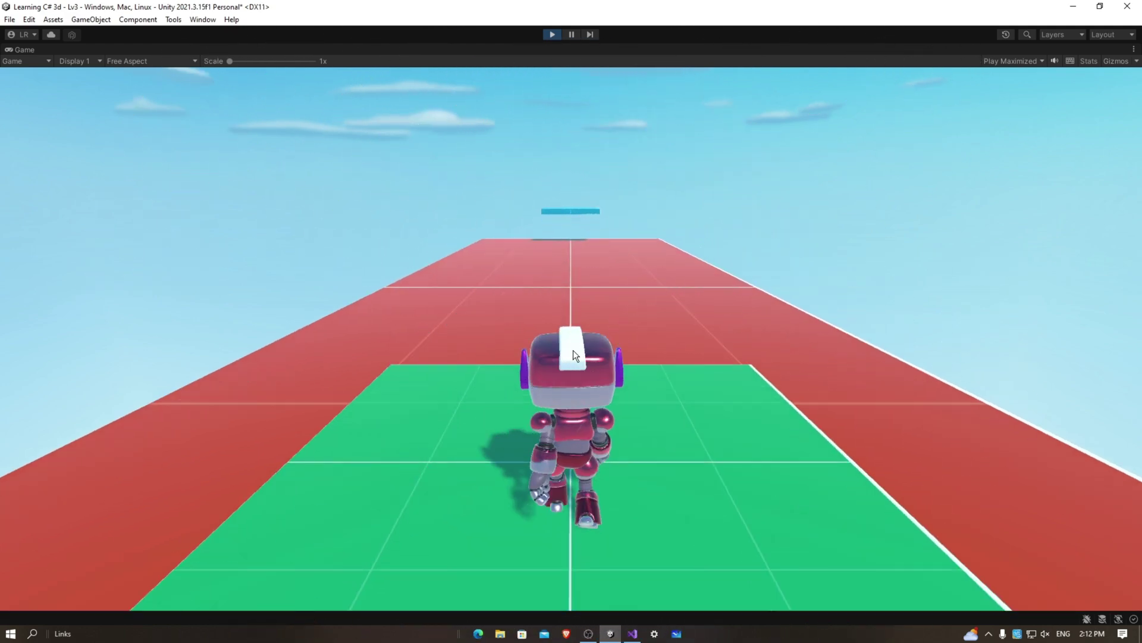
key("w")
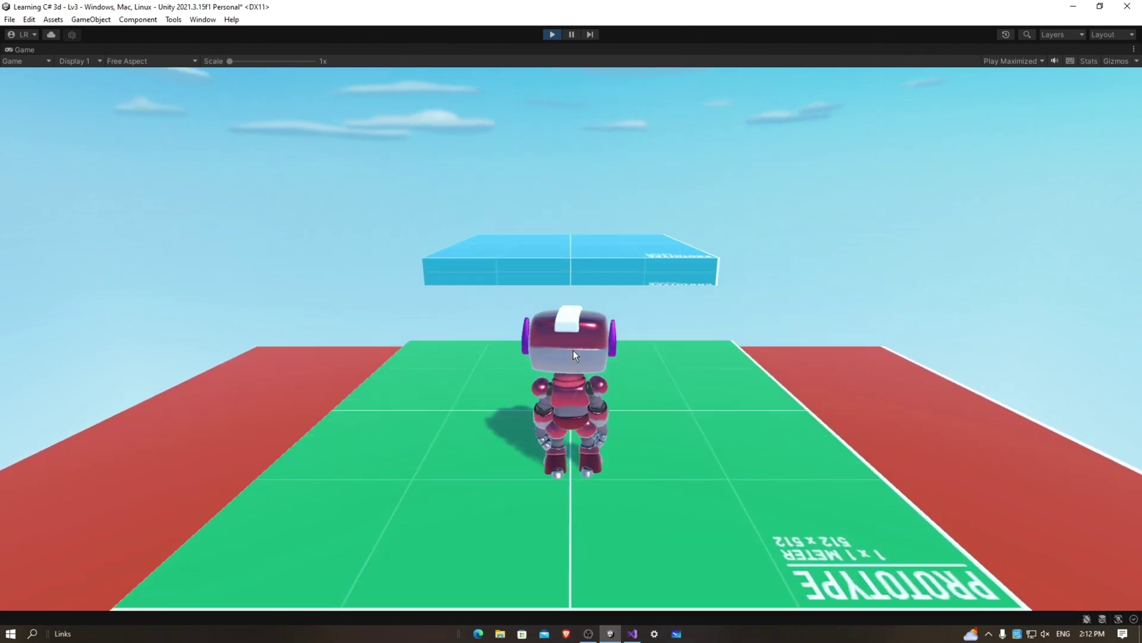
key("space")
key("w")
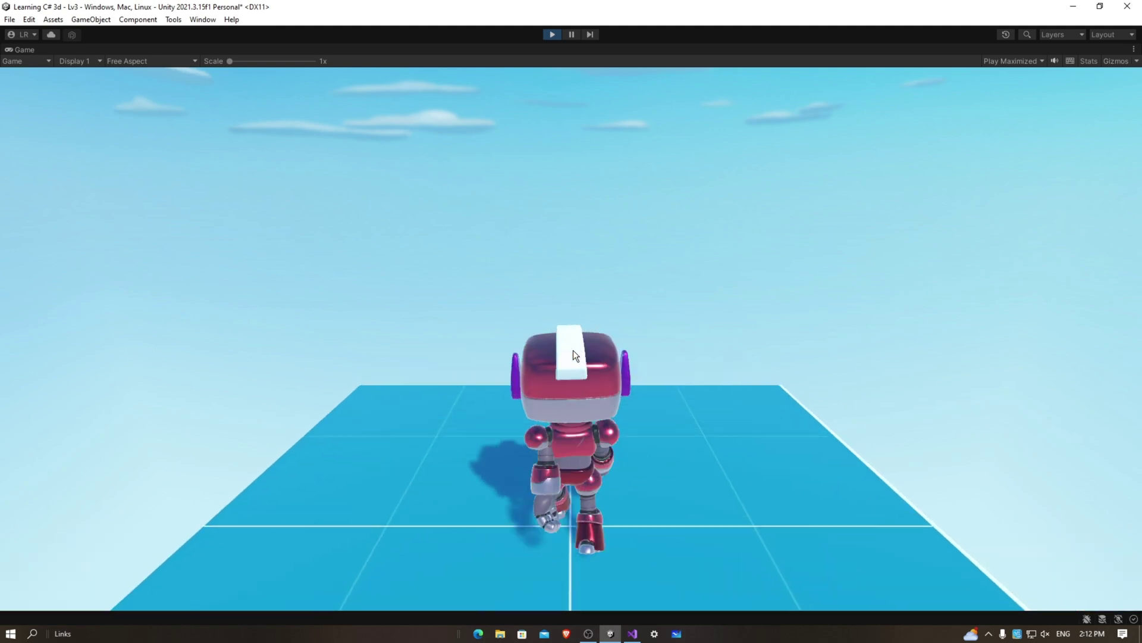
key("s")
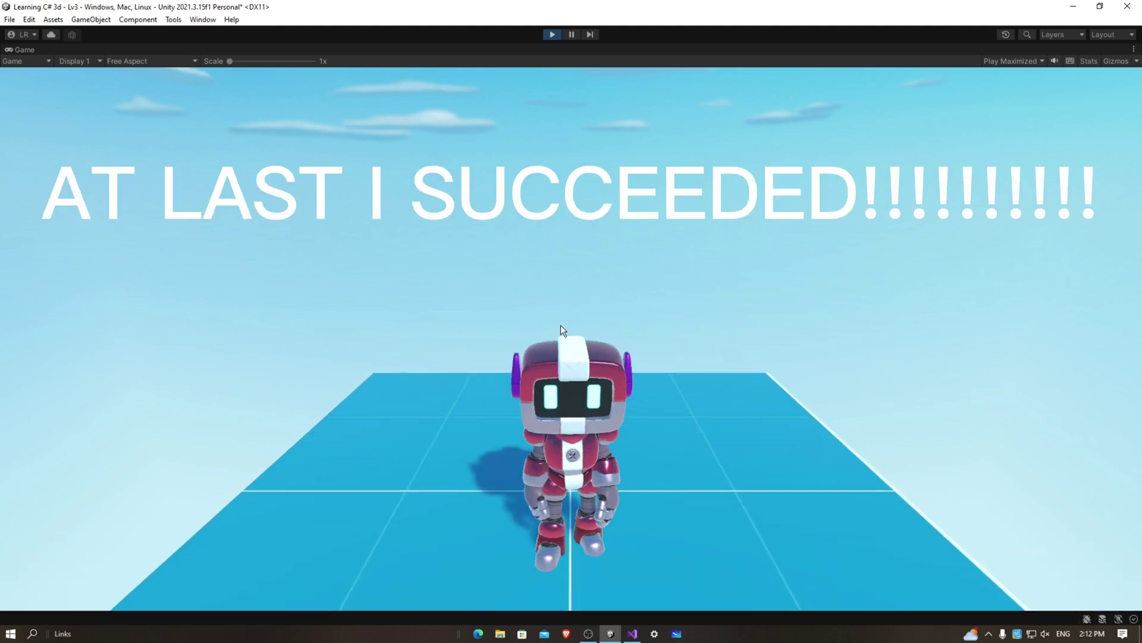
key("s")
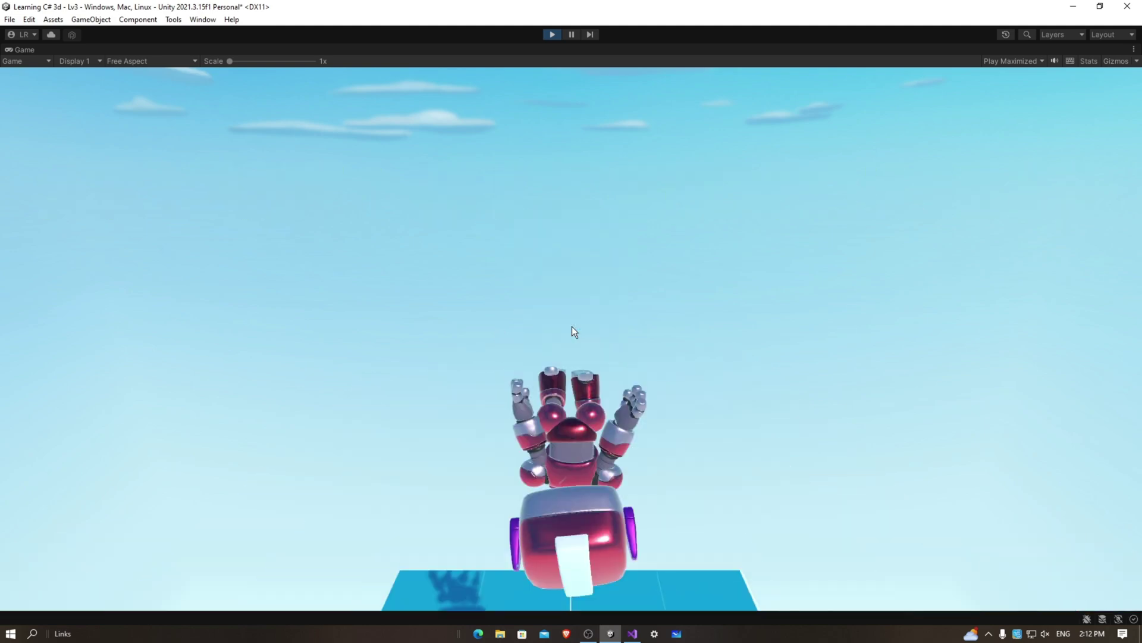